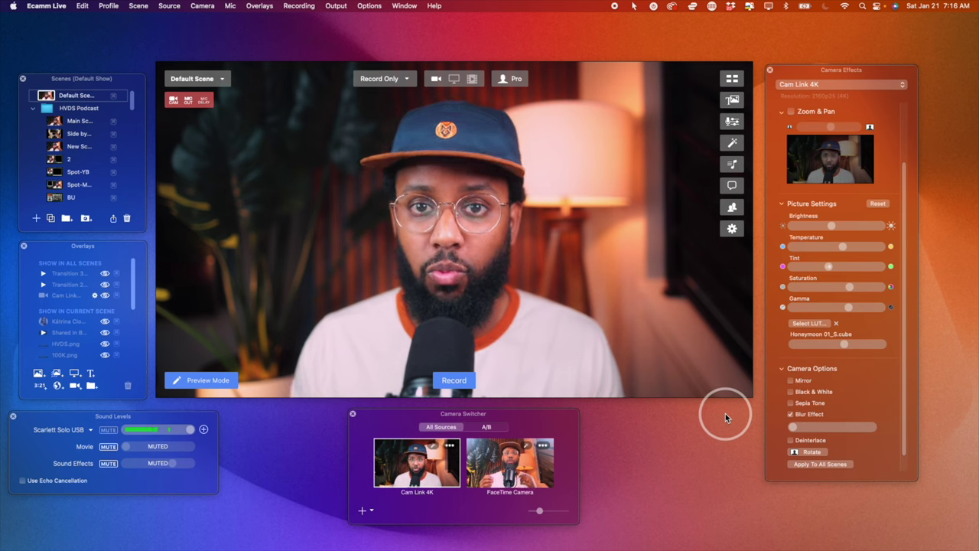
# In Ecamm Live's output options, keep the Virtual Mic output turned on
pyautogui.moveTo(388, 149)
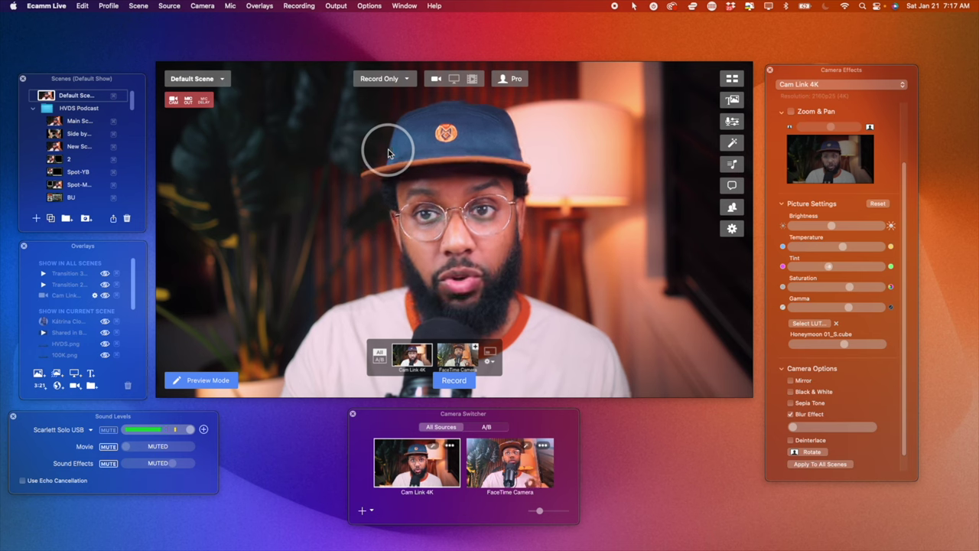
pyautogui.click(344, 8)
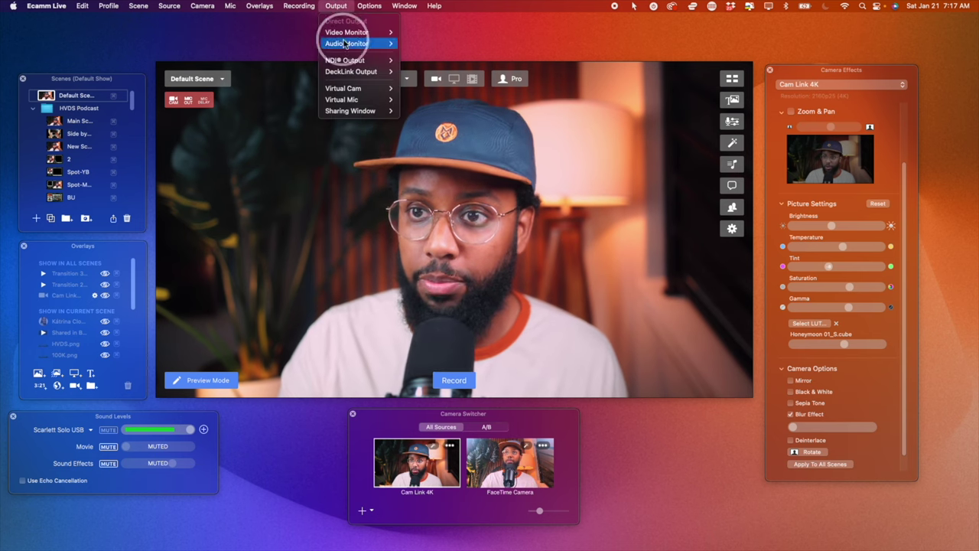
pyautogui.moveTo(342, 88)
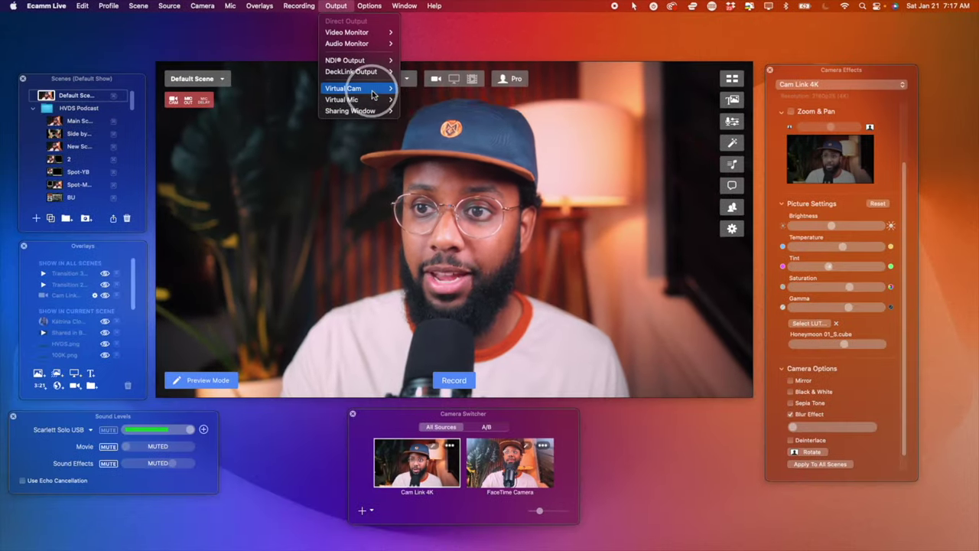
pyautogui.moveTo(355, 120)
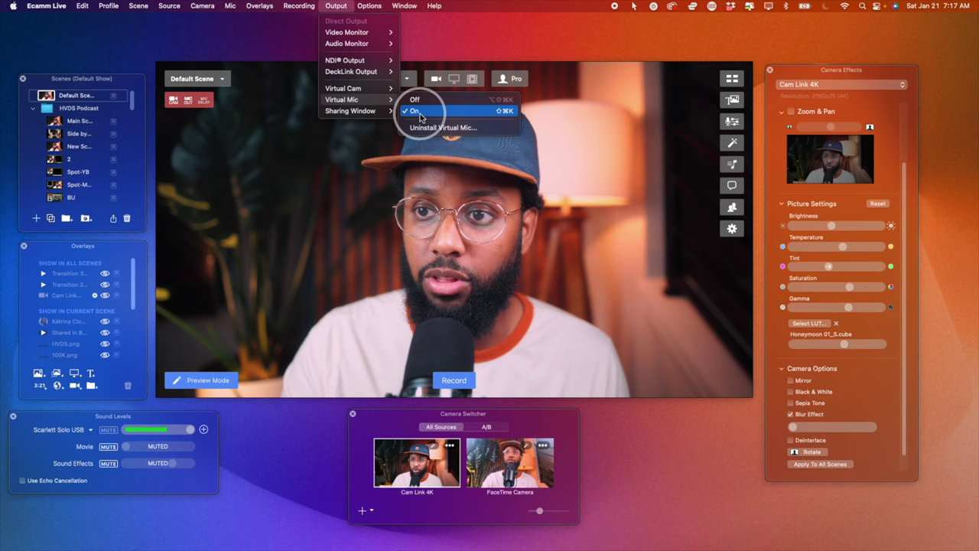
pyautogui.click(335, 183)
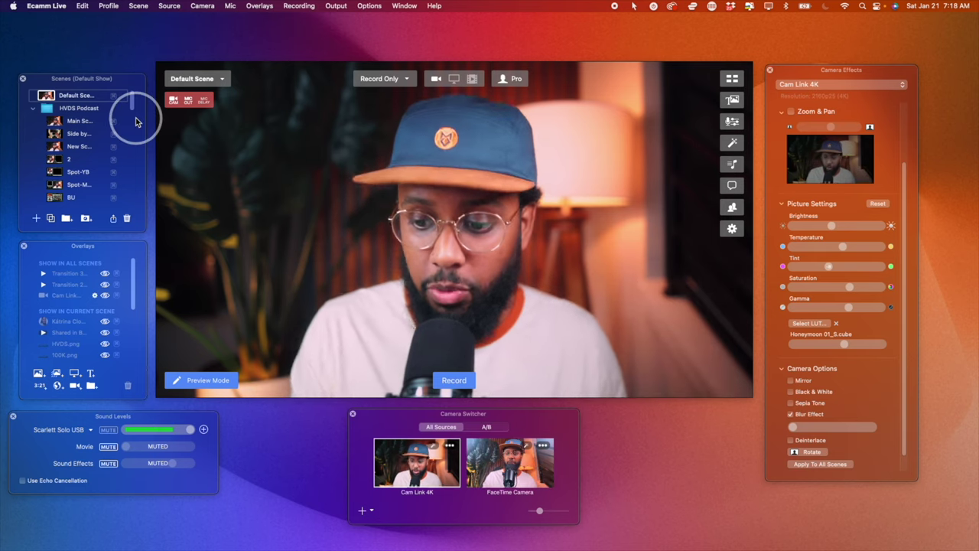
# In Zoom's Video preferences, set the camera to FaceTime HD Camera
pyautogui.press('super+Tab')
pyautogui.click(41, 8)
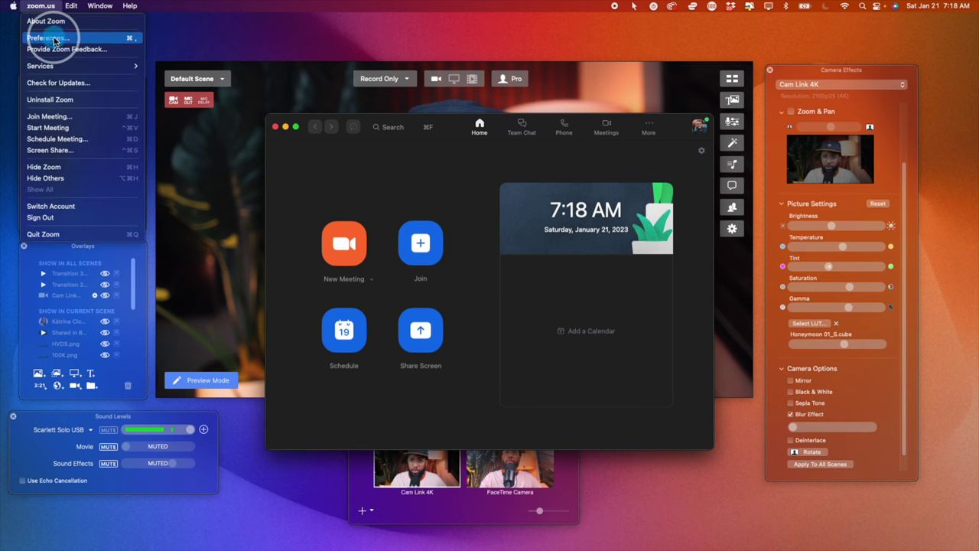
pyautogui.click(55, 40)
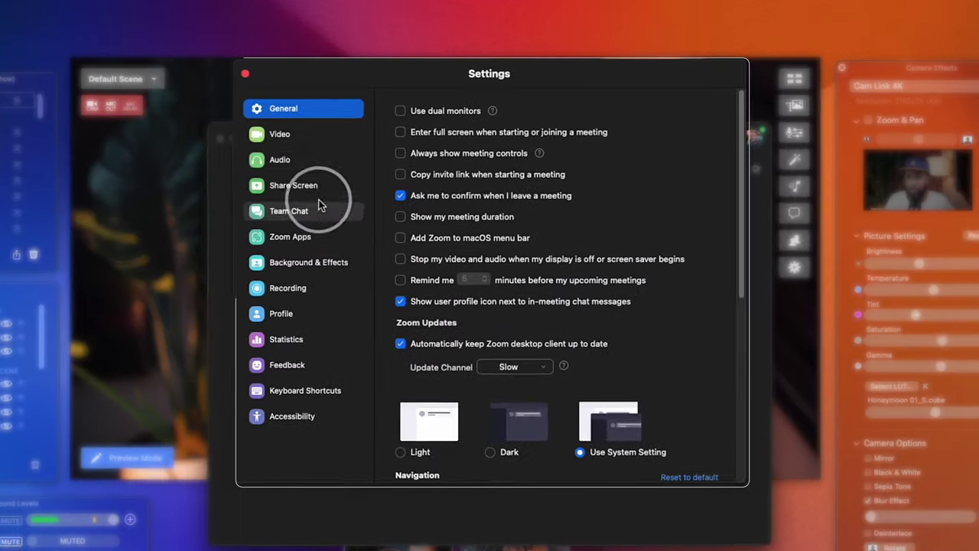
pyautogui.click(332, 135)
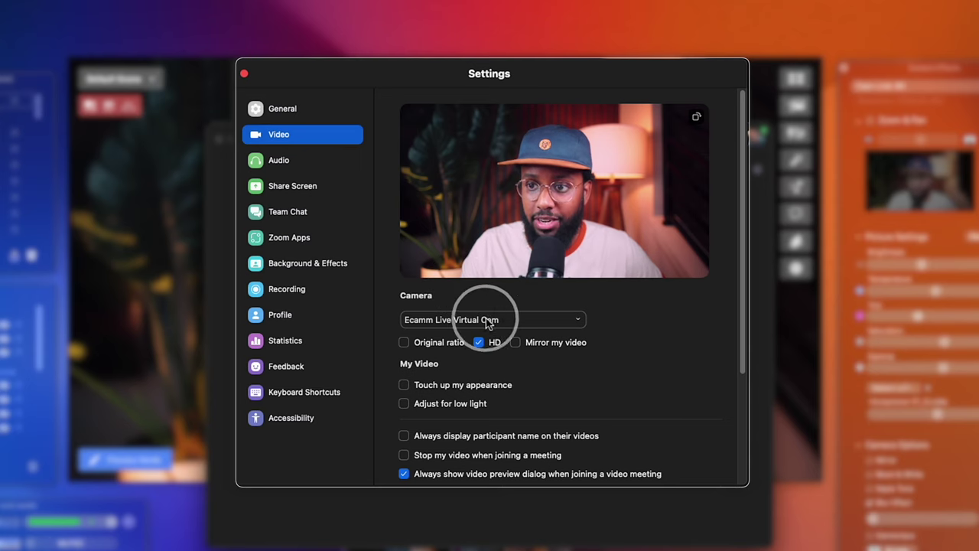
pyautogui.click(479, 320)
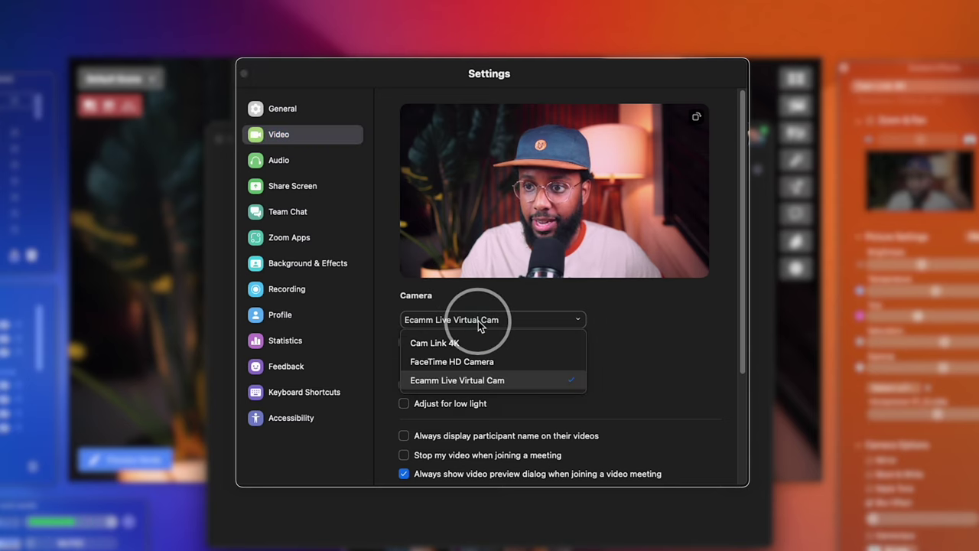
pyautogui.click(482, 364)
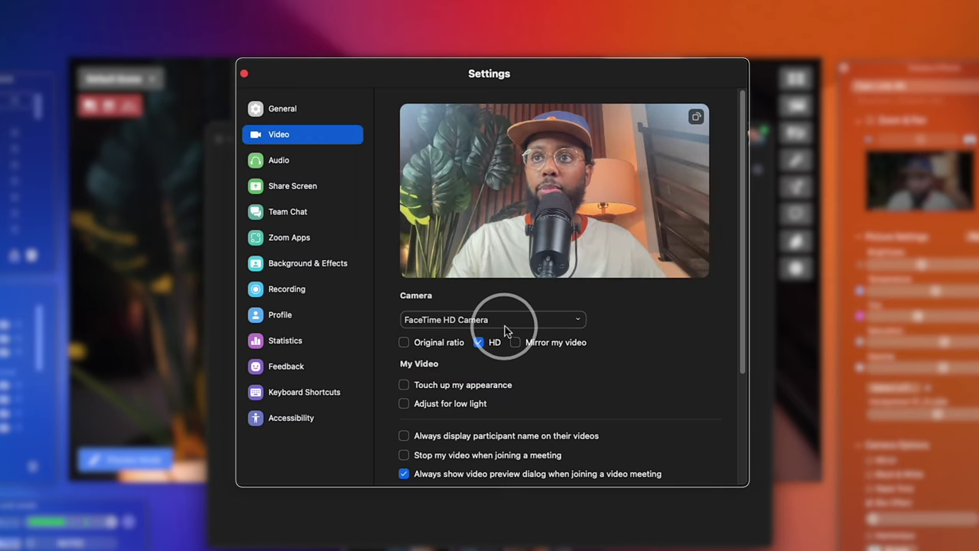
# Try Cam Link 4K and Ecamm Live Virtual Cam, settle on FaceTime HD Camera, and close Settings
pyautogui.click(505, 326)
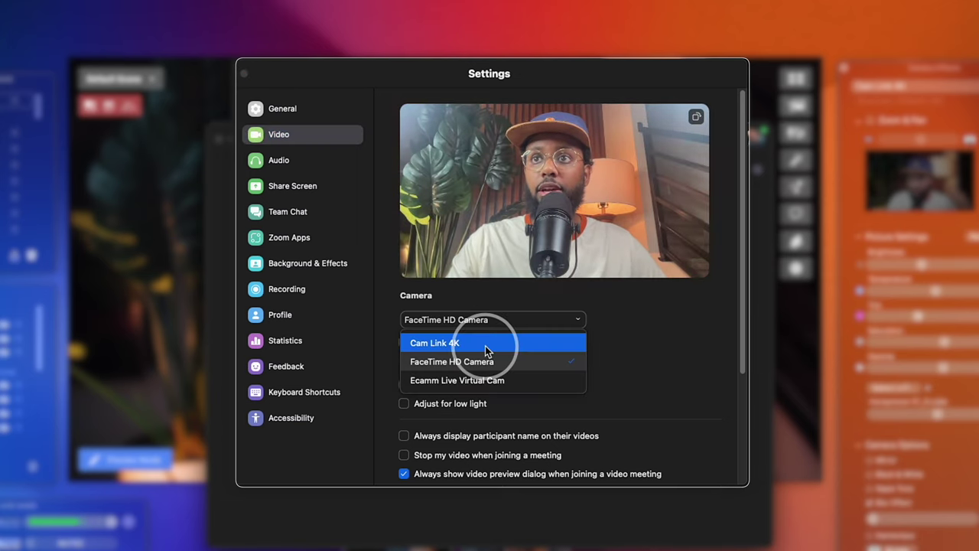
pyautogui.click(485, 346)
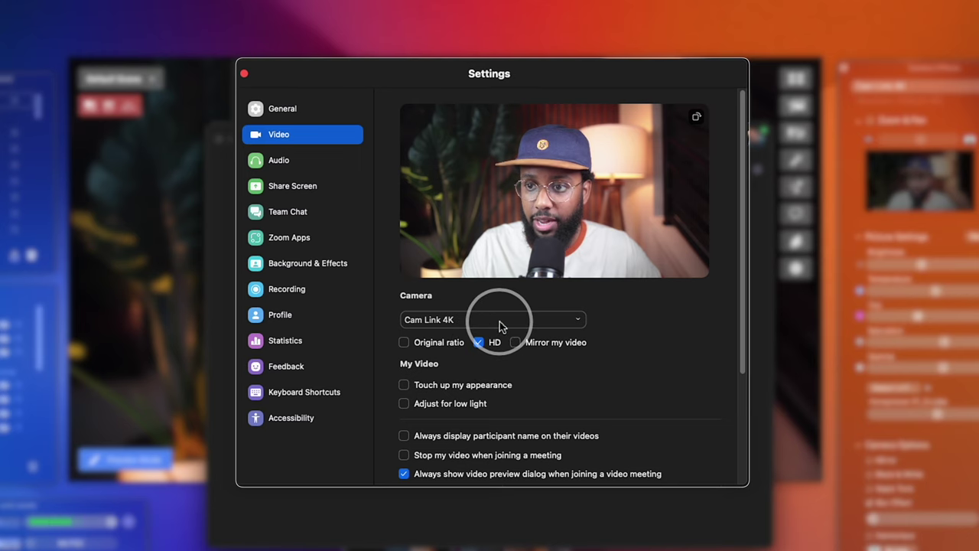
pyautogui.click(502, 326)
pyautogui.click(492, 385)
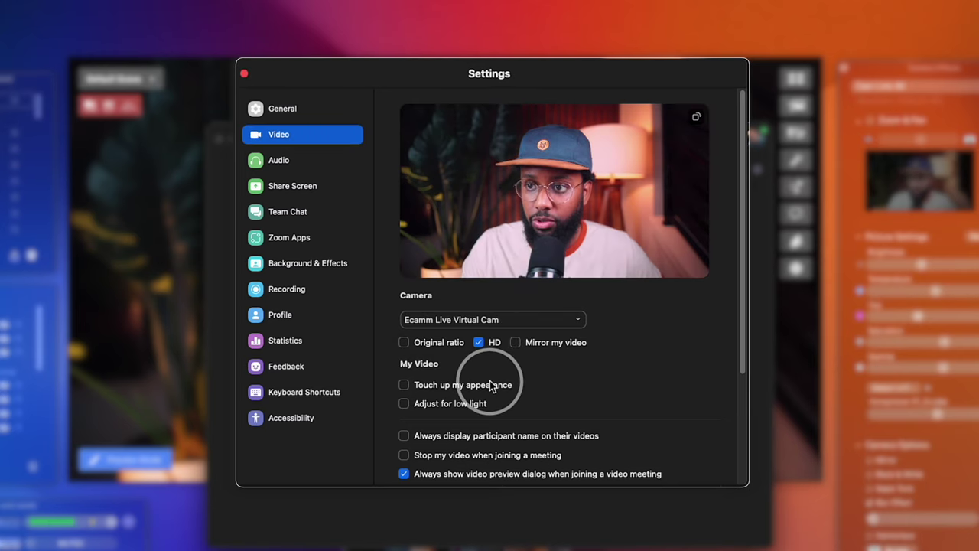
pyautogui.click(491, 322)
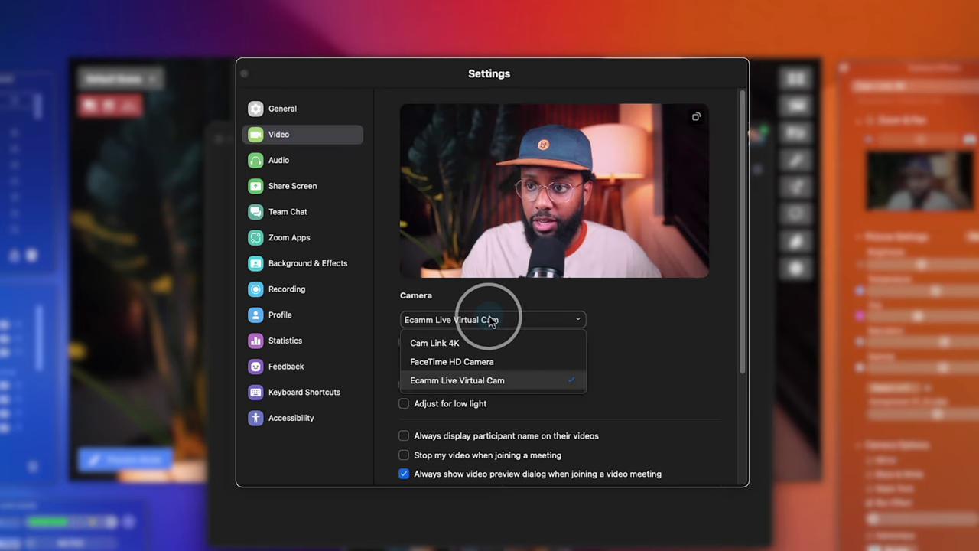
pyautogui.click(489, 362)
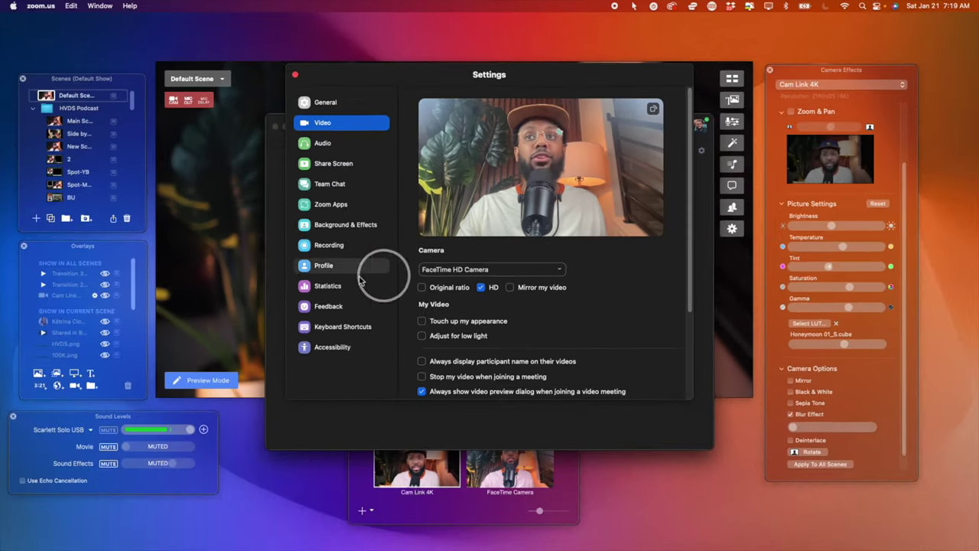
pyautogui.click(252, 271)
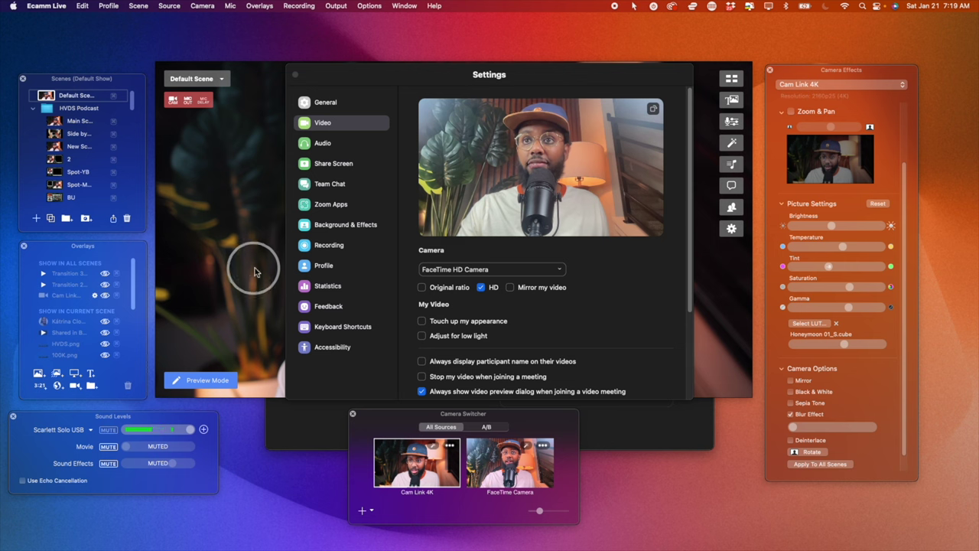
pyautogui.click(293, 75)
# Reset the FaceTime Camera, raise its brightness, gamma and Honeymoon 01_S LUT, then return to Cam Link 4K
pyautogui.click(457, 354)
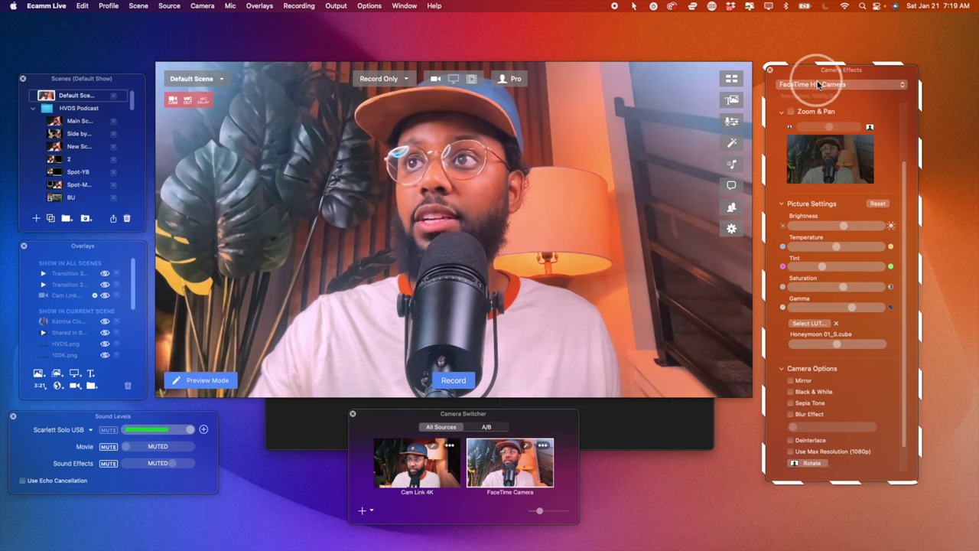
pyautogui.click(882, 204)
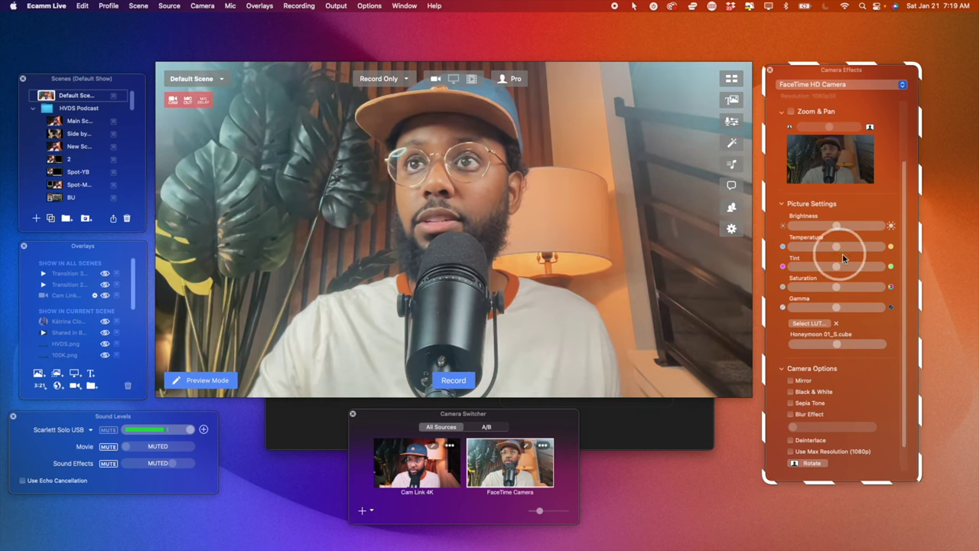
pyautogui.moveTo(836, 231); pyautogui.dragTo(846, 234)
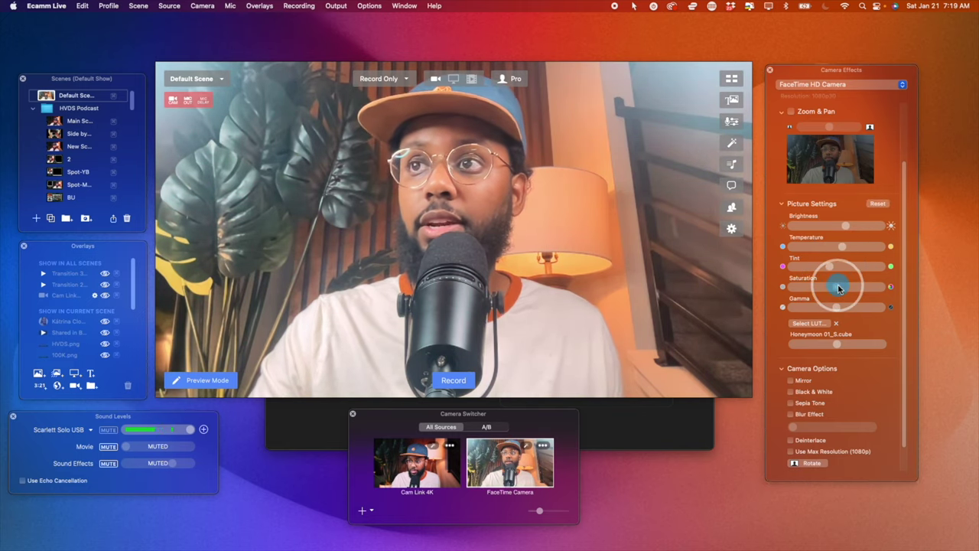
pyautogui.moveTo(836, 307); pyautogui.dragTo(844, 309)
pyautogui.moveTo(820, 344); pyautogui.dragTo(855, 348)
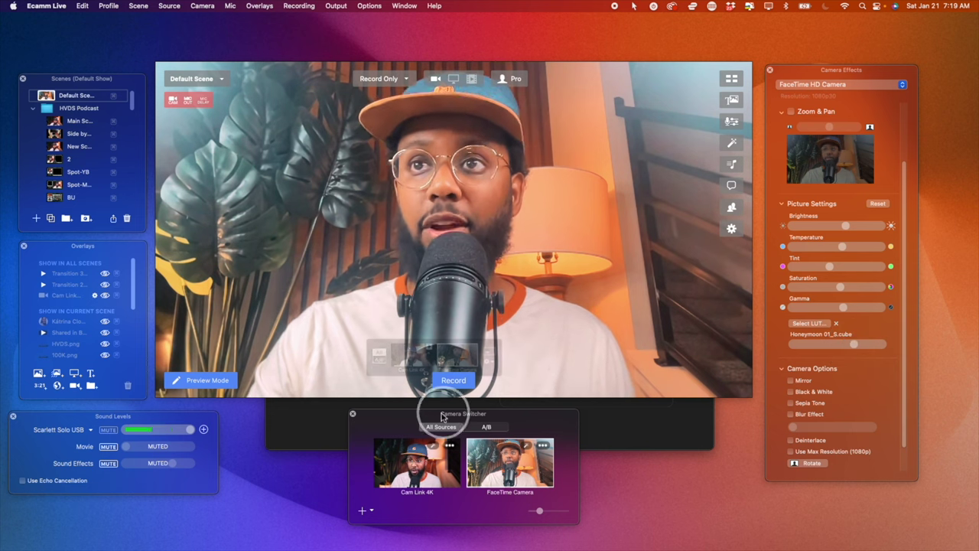
pyautogui.click(425, 462)
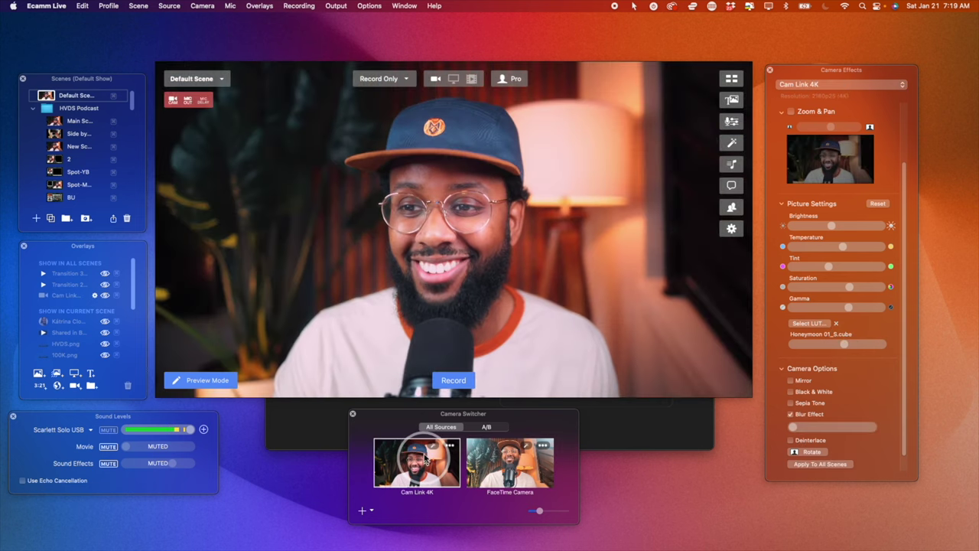
# Choose Ecamm Live Virtual Cam as Zoom's camera and Ecamm Live Virtual Mic as its microphone
pyautogui.click(632, 444)
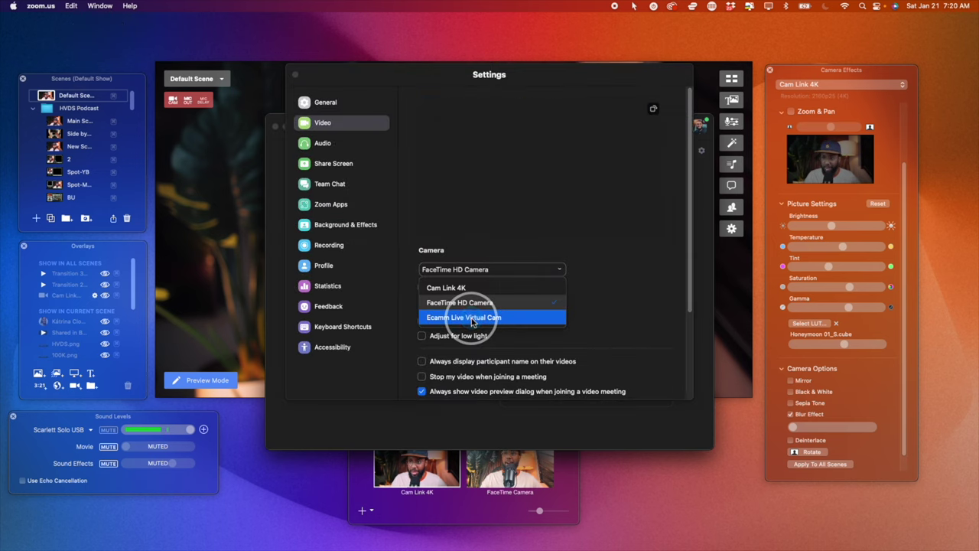
pyautogui.click(402, 314)
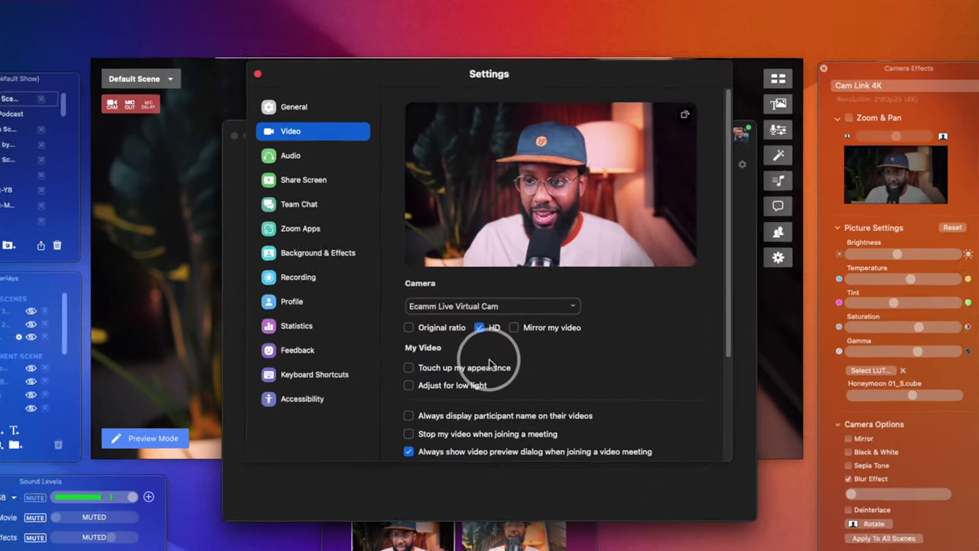
pyautogui.scroll(-2, 463, 378)
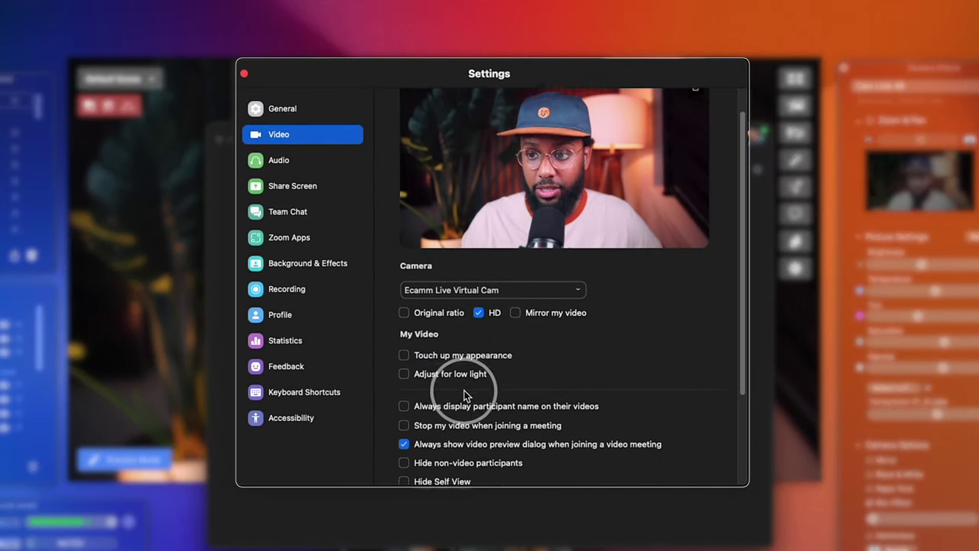
pyautogui.scroll(-2, 465, 394)
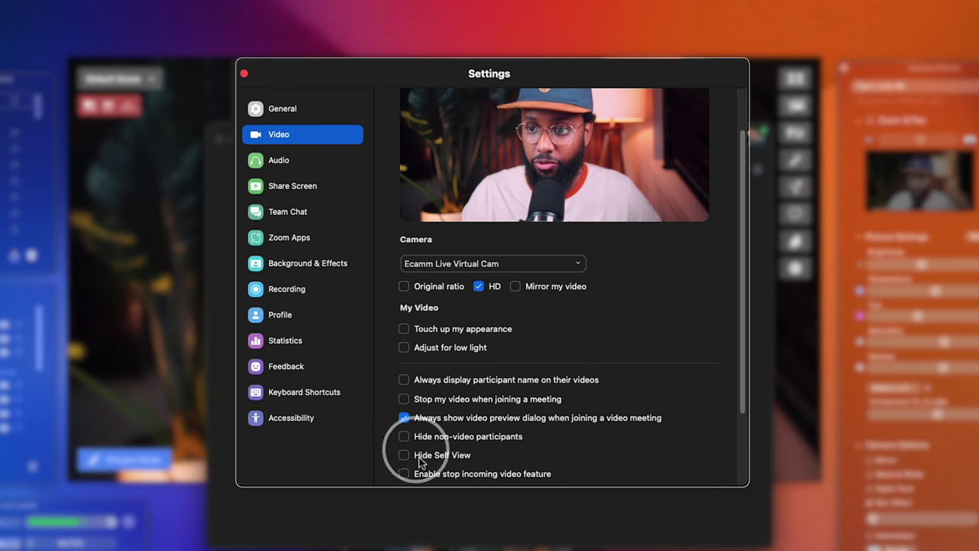
pyautogui.click(281, 160)
pyautogui.click(541, 246)
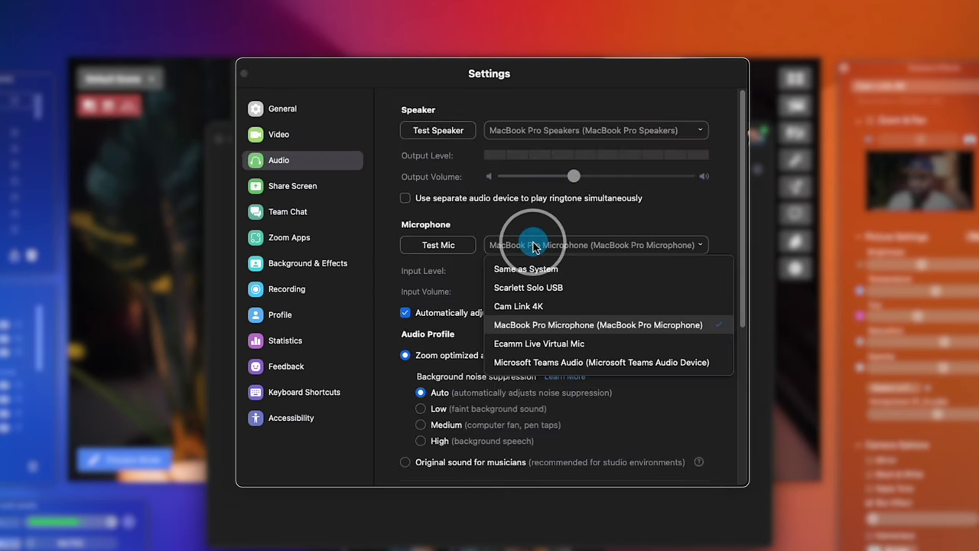
pyautogui.click(588, 344)
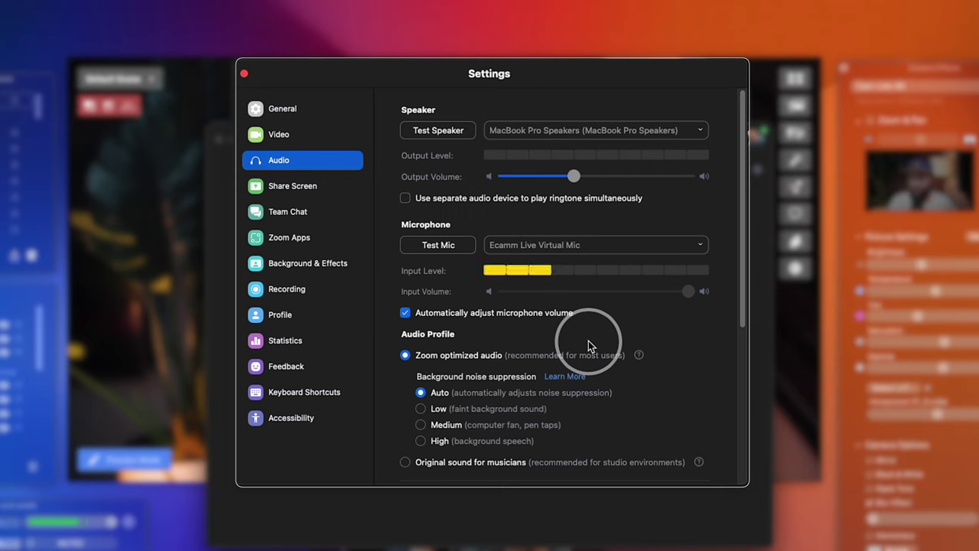
# Enlarge the Zoom meeting window and join the meeting with computer audio
pyautogui.click(563, 250)
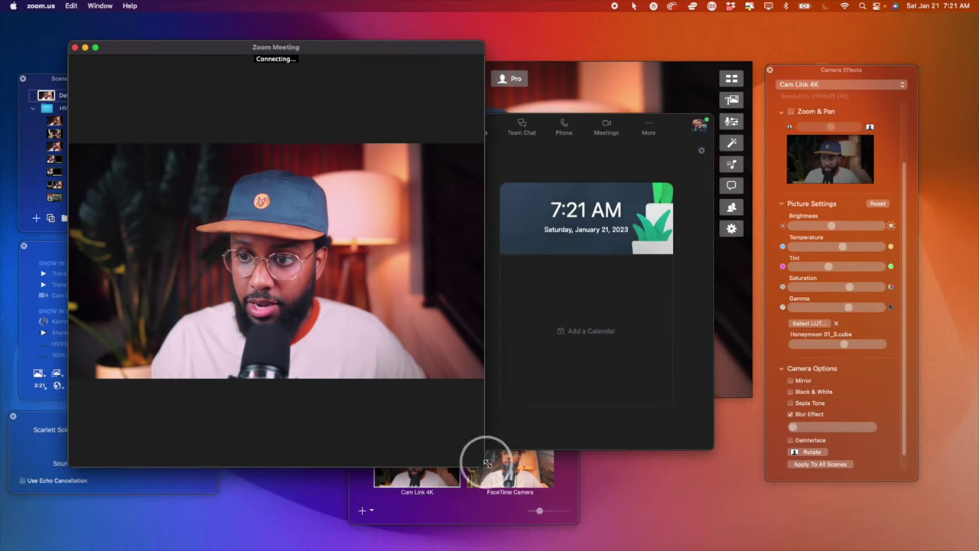
pyautogui.moveTo(485, 464); pyautogui.dragTo(643, 459)
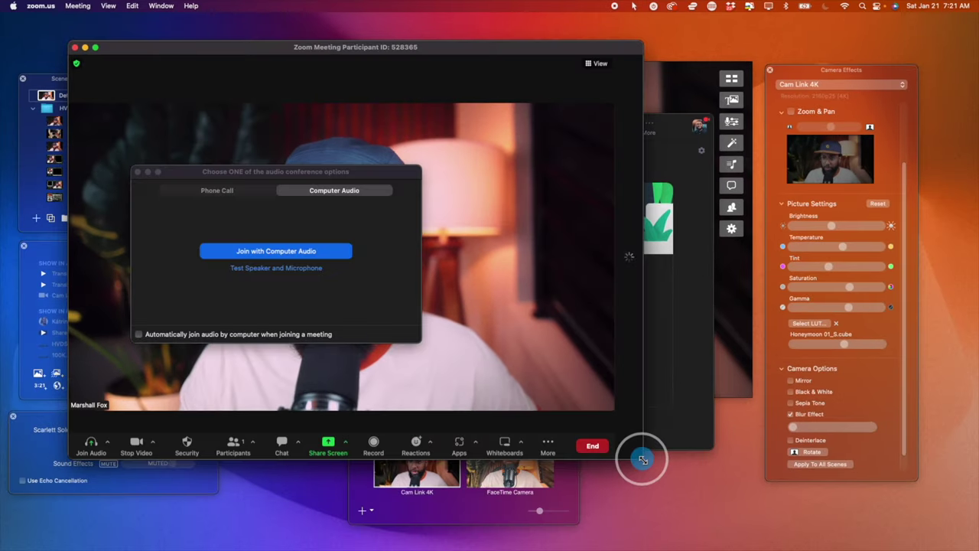
pyautogui.click(293, 251)
pyautogui.click(107, 445)
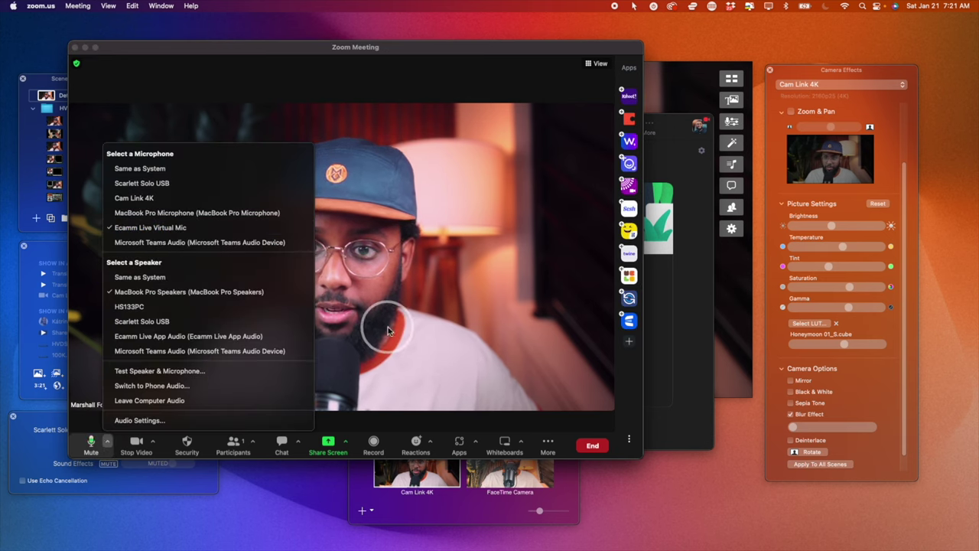
# Try FaceTime HD Camera in the meeting, return to Ecamm Live Virtual Cam, and drag the window aside
pyautogui.click(152, 442)
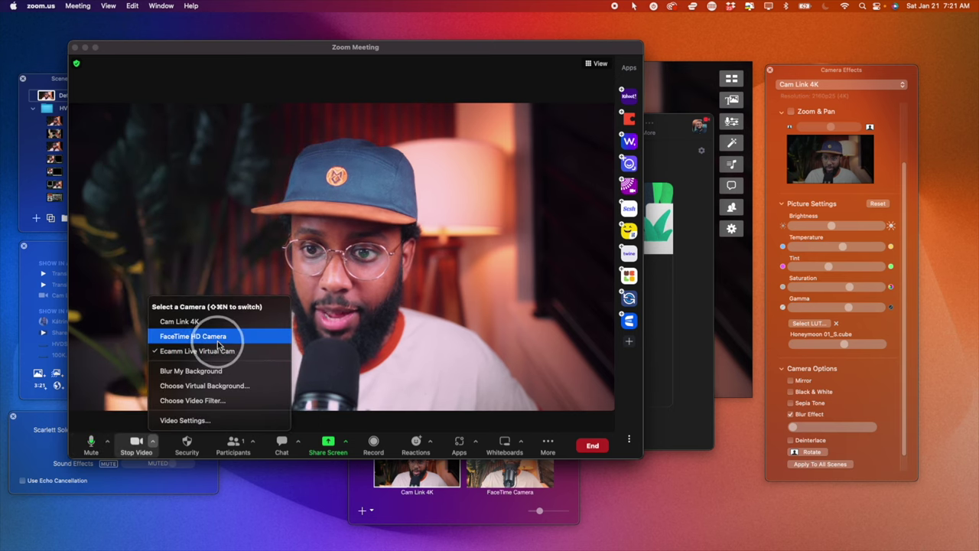
pyautogui.click(218, 343)
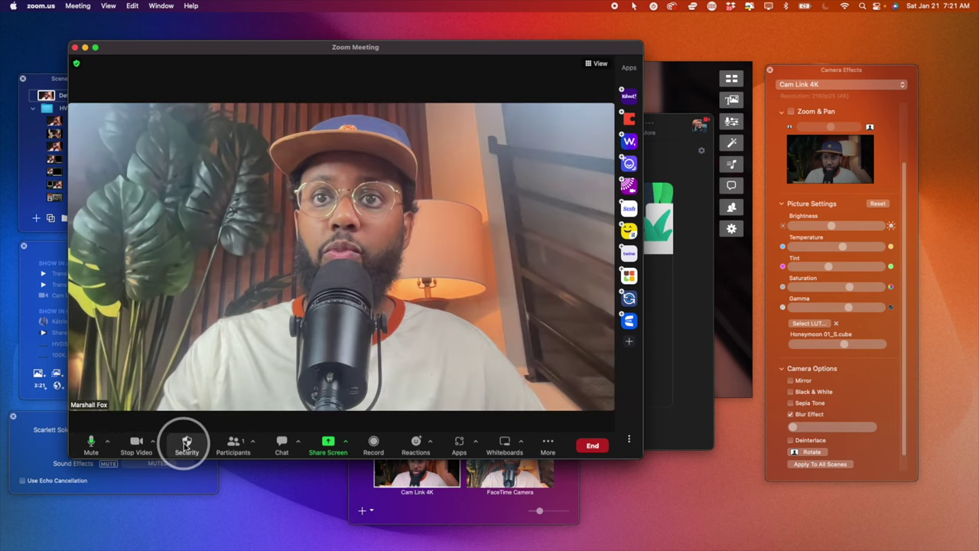
pyautogui.click(156, 445)
pyautogui.click(192, 346)
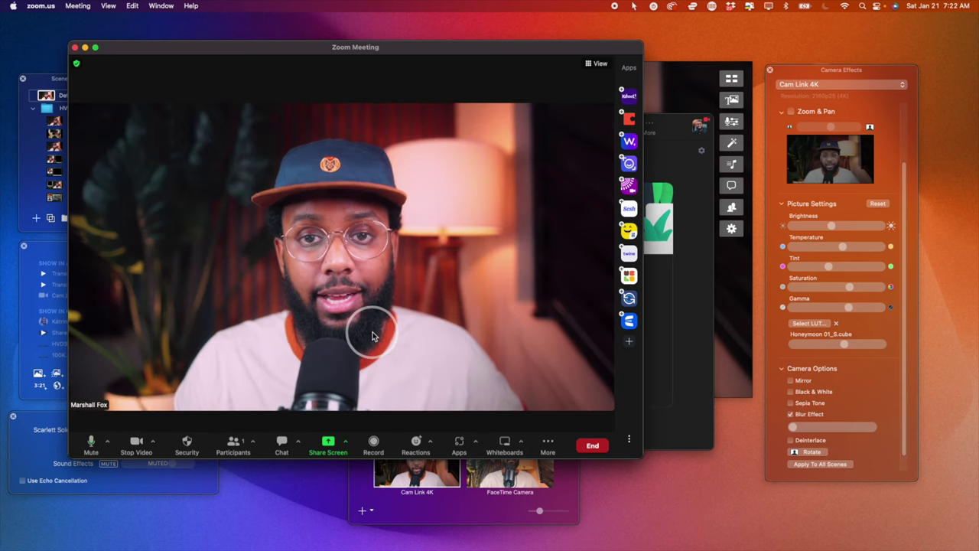
pyautogui.moveTo(168, 47); pyautogui.dragTo(343, 48)
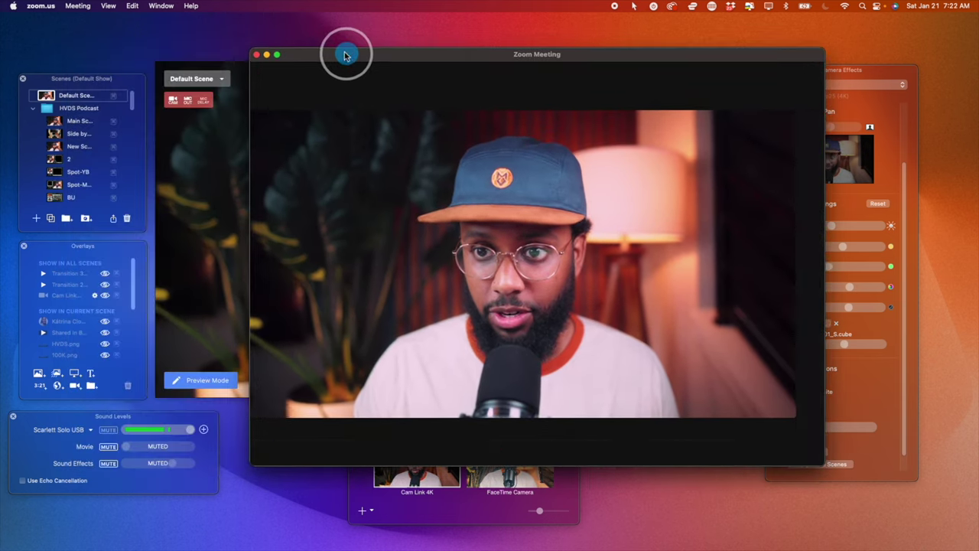
# Start a Record Only recording in Ecamm Live, check the Zoom meeting, then return to Ecamm
pyautogui.click(220, 157)
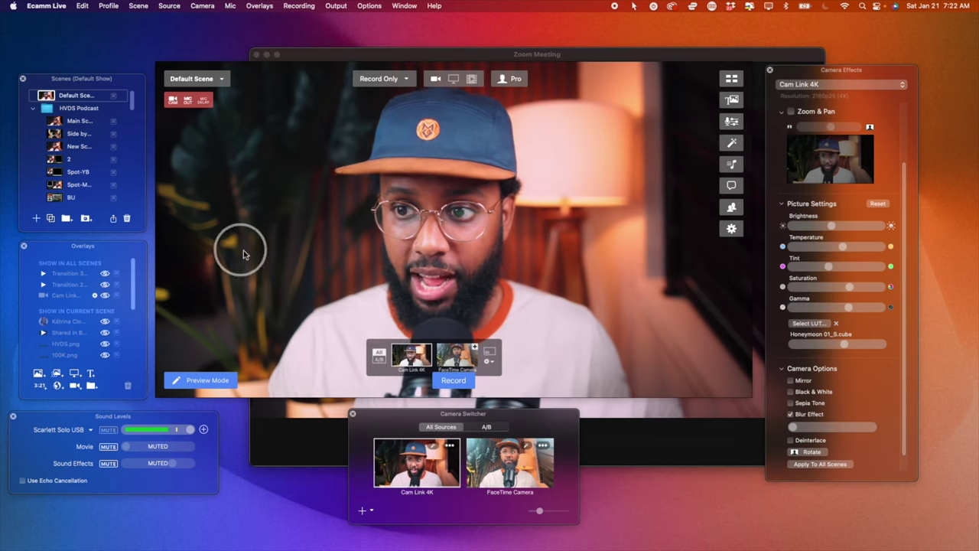
pyautogui.click(462, 381)
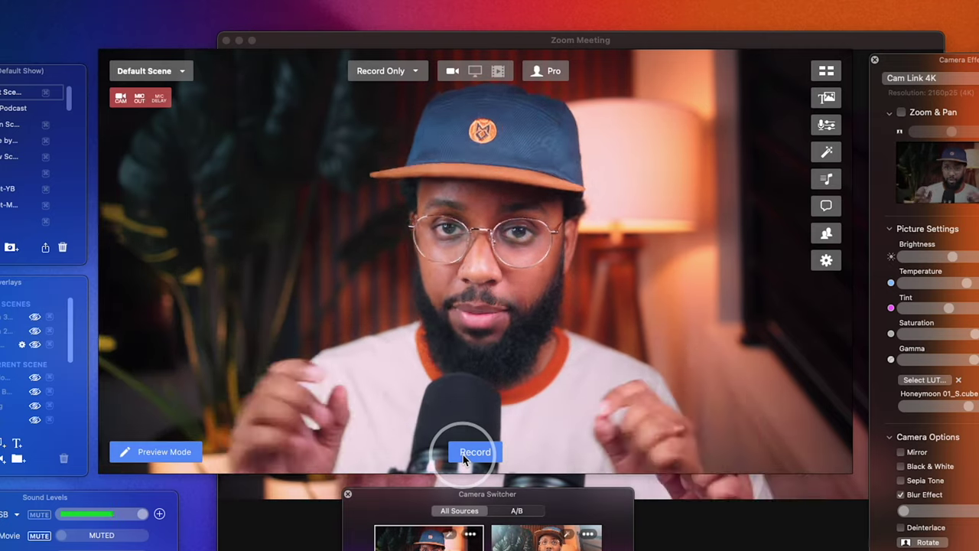
pyautogui.click(463, 452)
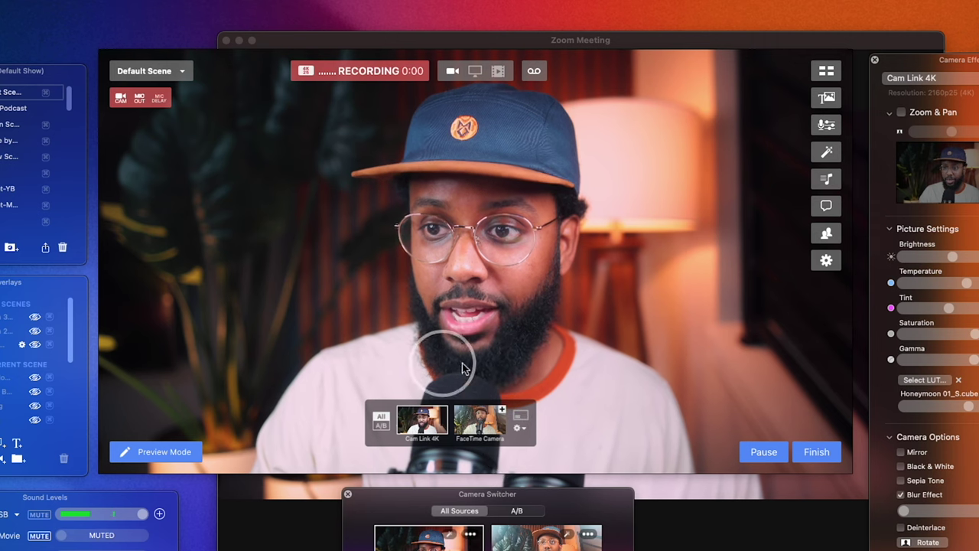
pyautogui.click(318, 505)
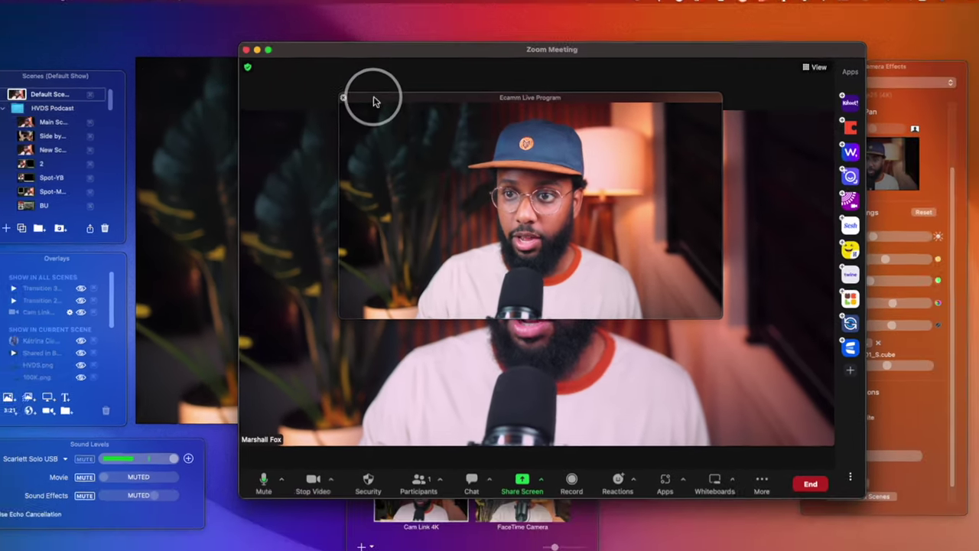
pyautogui.click(374, 101)
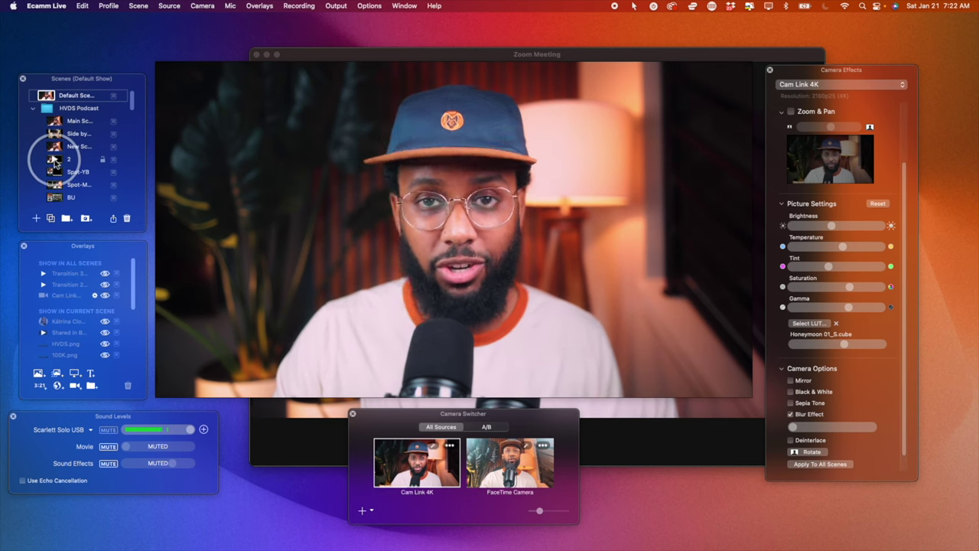
# Switch Ecamm to podcast scene 2 and move the floating program preview out of Zoom's way
pyautogui.click(54, 159)
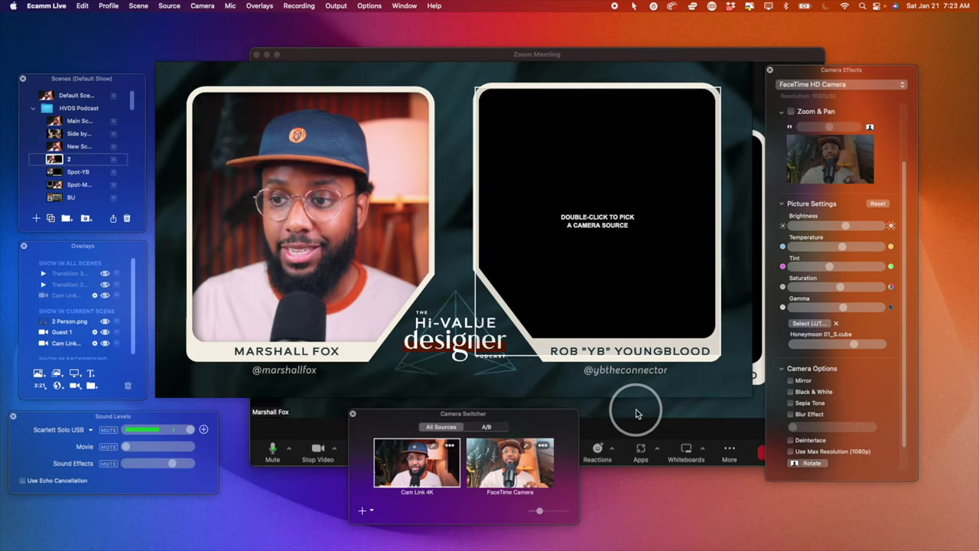
pyautogui.click(636, 414)
pyautogui.moveTo(431, 102); pyautogui.dragTo(742, 534)
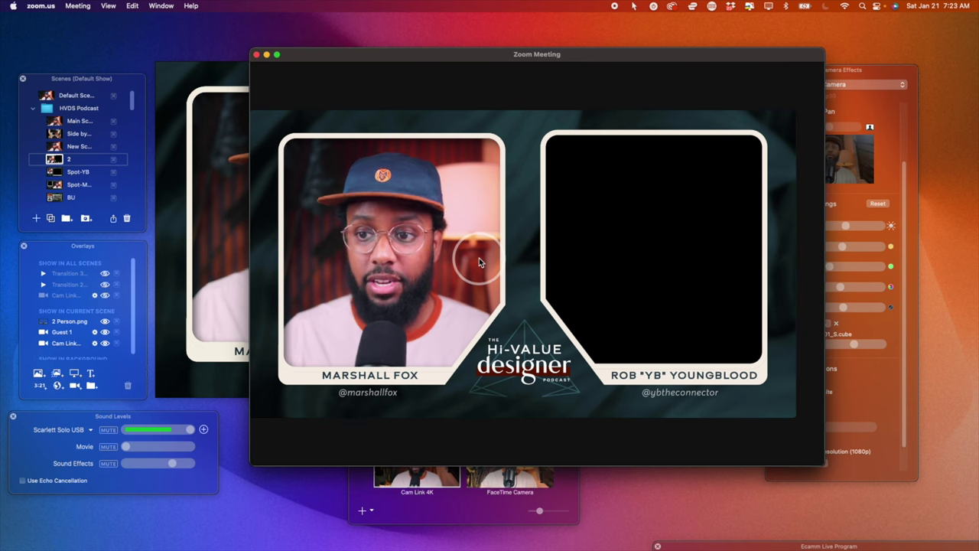
pyautogui.moveTo(451, 253)
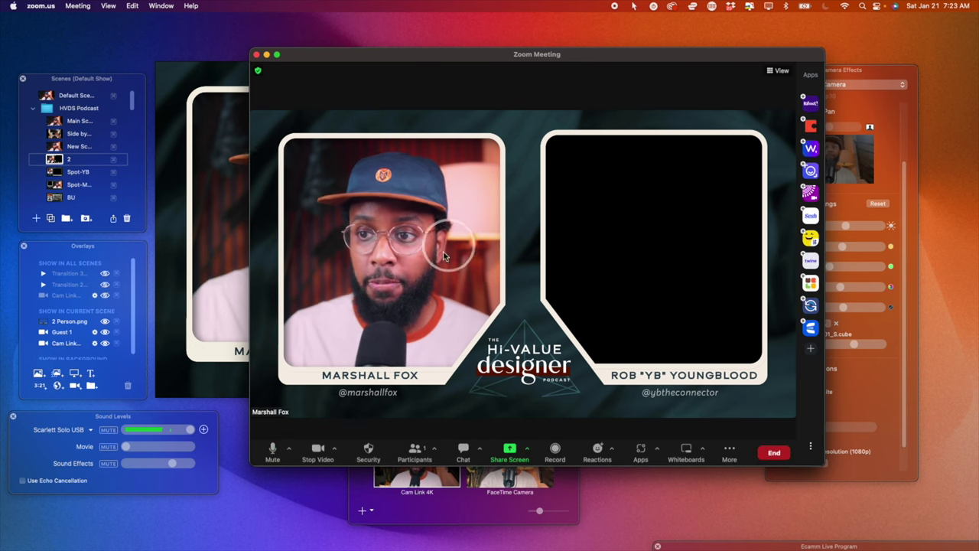
# Switch the meeting camera to Cam Link 4K, then Ecamm Live Virtual Cam, then Cam Link 4K again
pyautogui.click(340, 453)
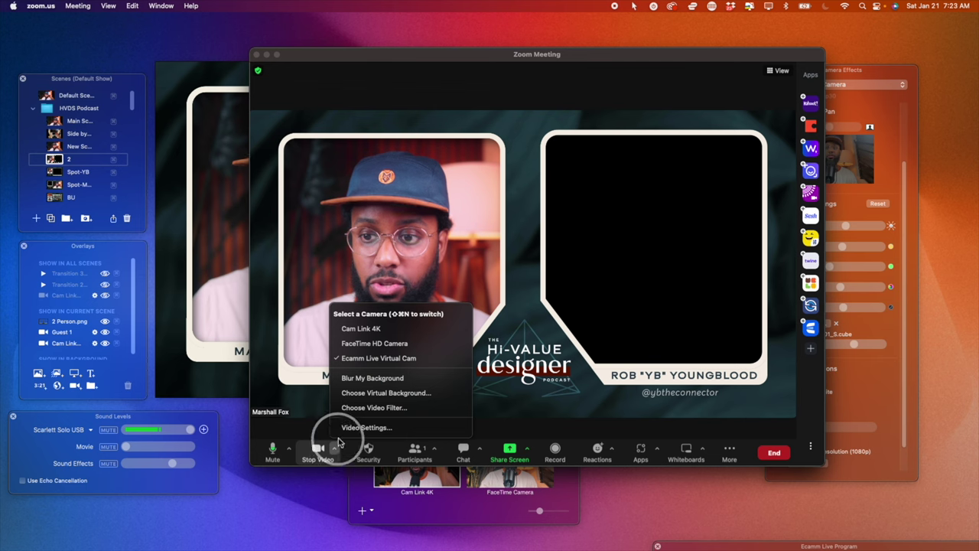
pyautogui.click(341, 330)
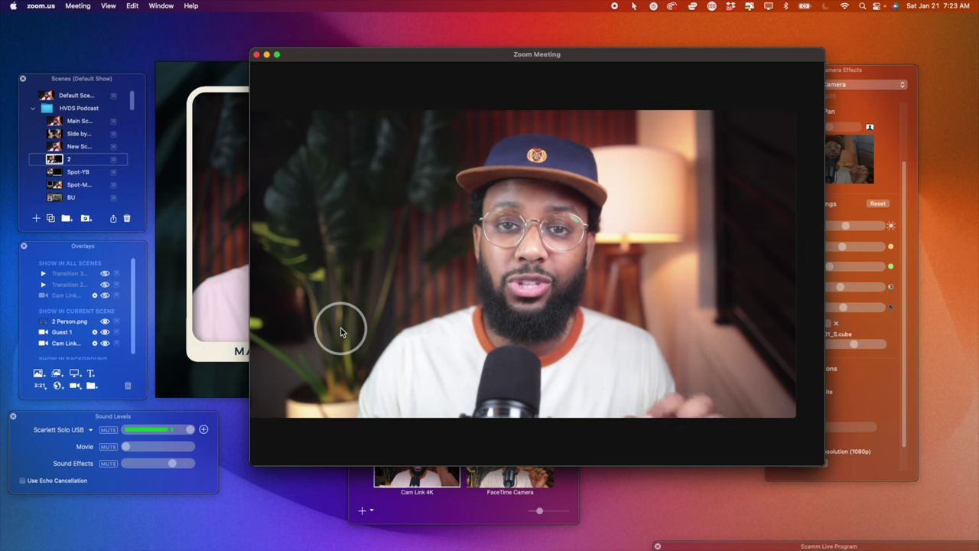
pyautogui.moveTo(349, 435)
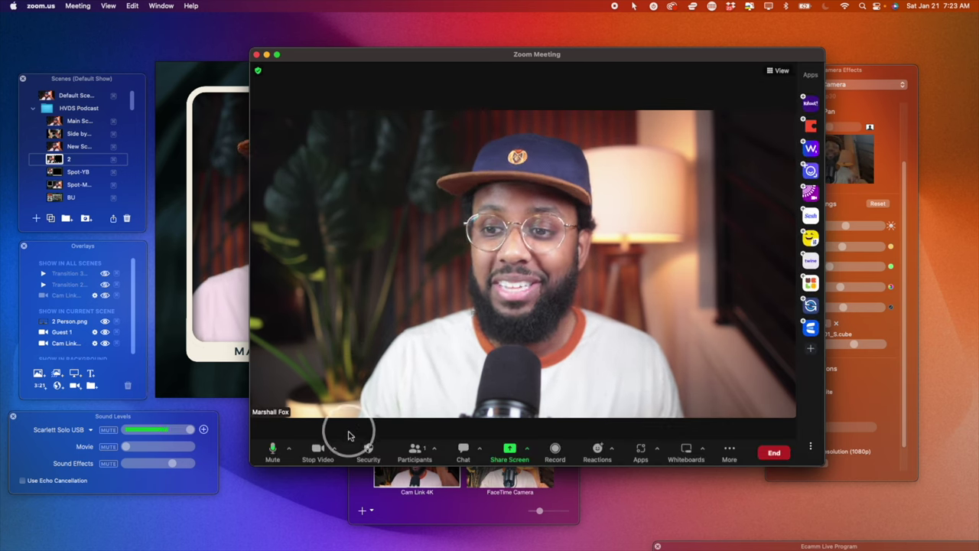
pyautogui.click(336, 450)
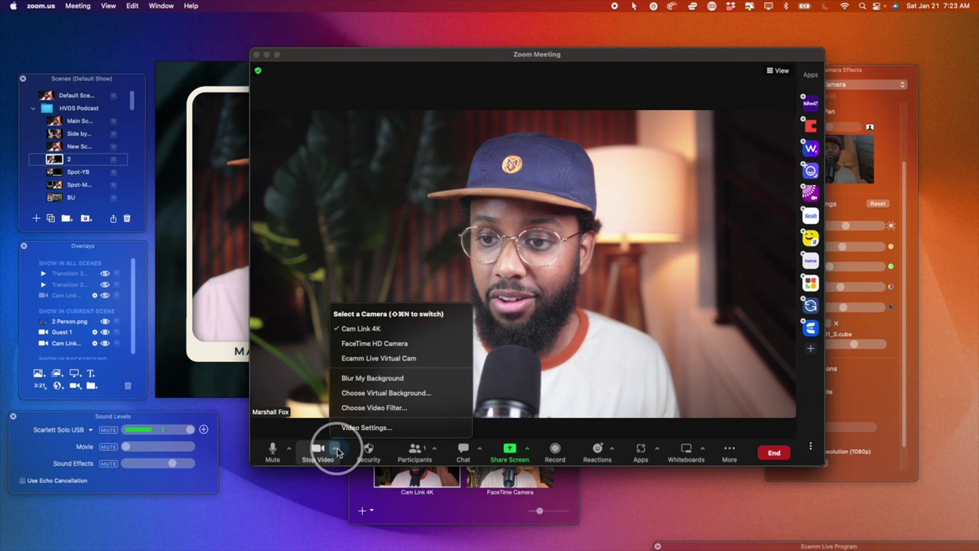
pyautogui.click(363, 366)
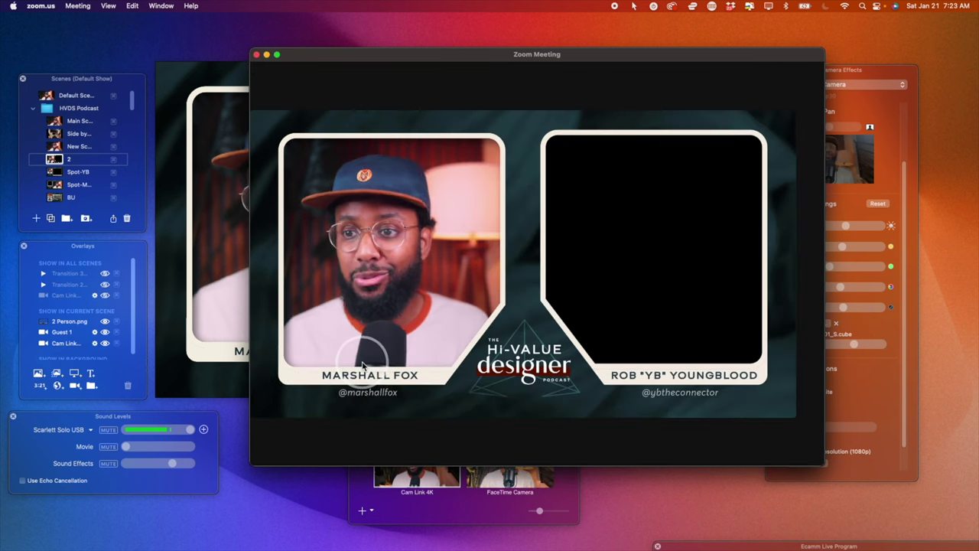
pyautogui.moveTo(416, 214)
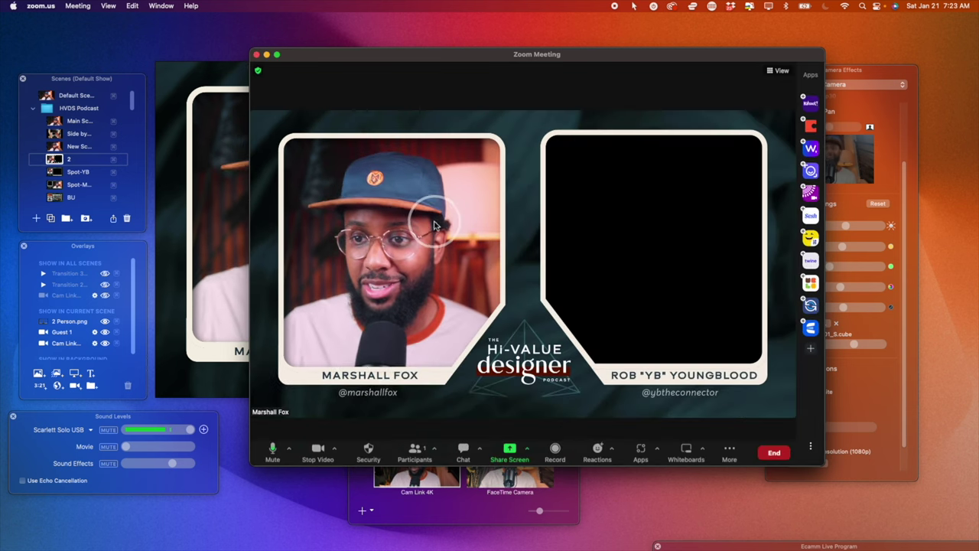
pyautogui.click(333, 450)
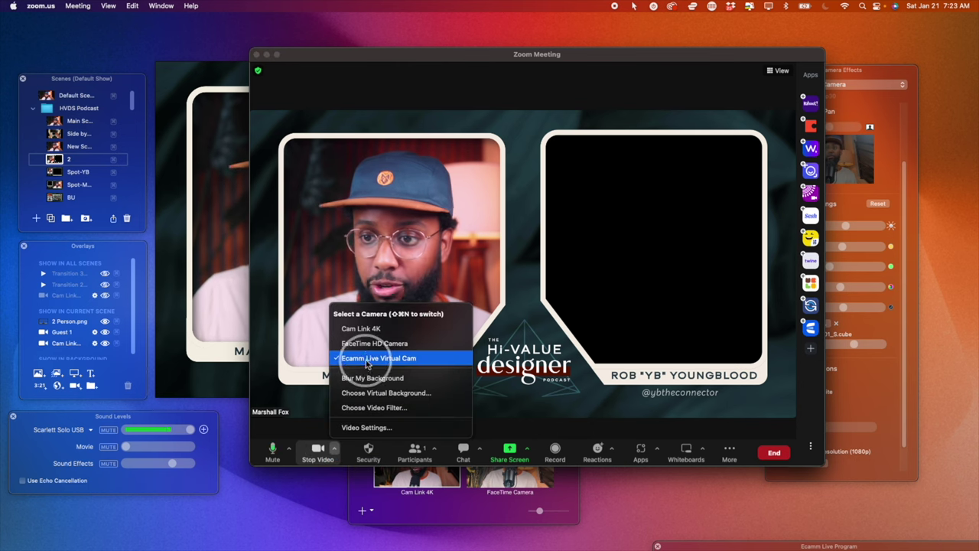
pyautogui.click(362, 329)
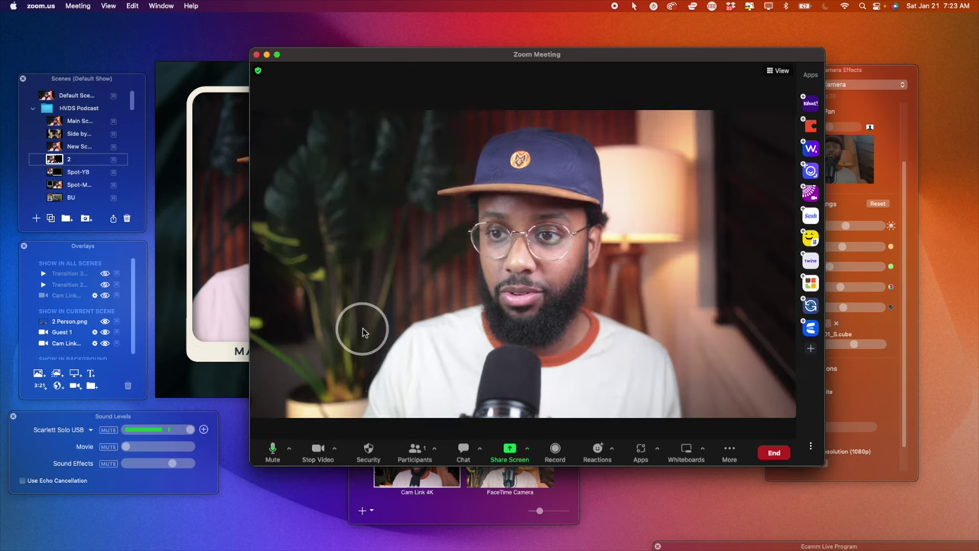
pyautogui.click(233, 344)
# Switch Ecamm to the Default Scene, then reposition and close the floating program preview over Zoom
pyautogui.click(56, 95)
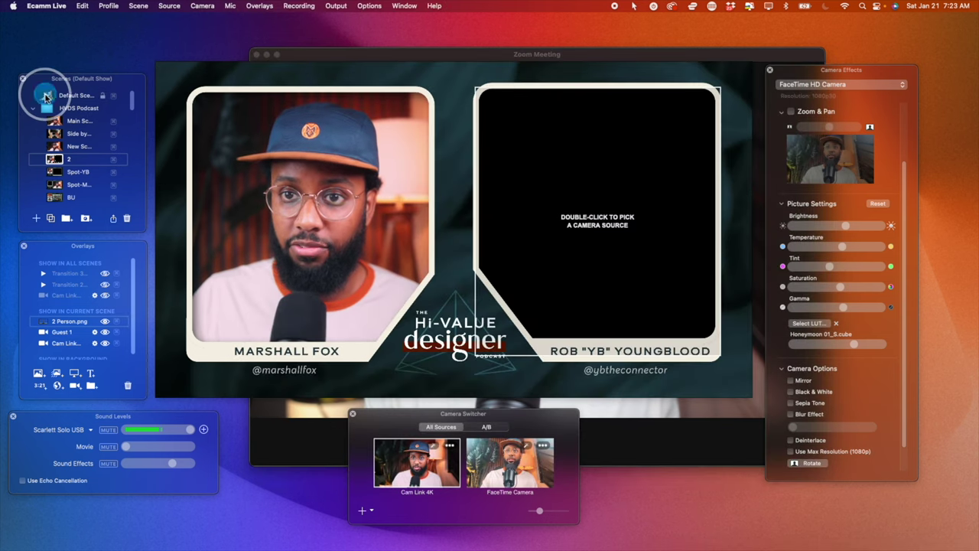
pyautogui.click(304, 419)
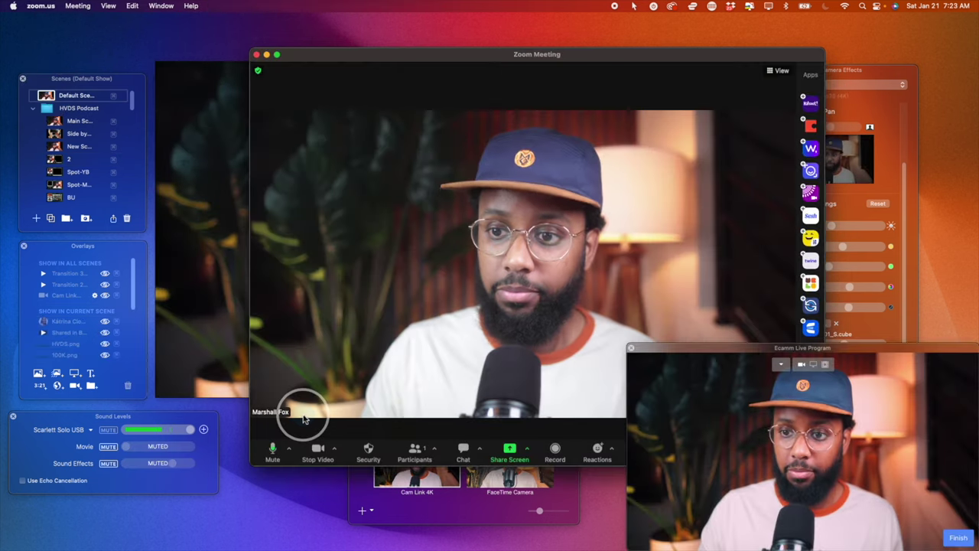
pyautogui.click(335, 448)
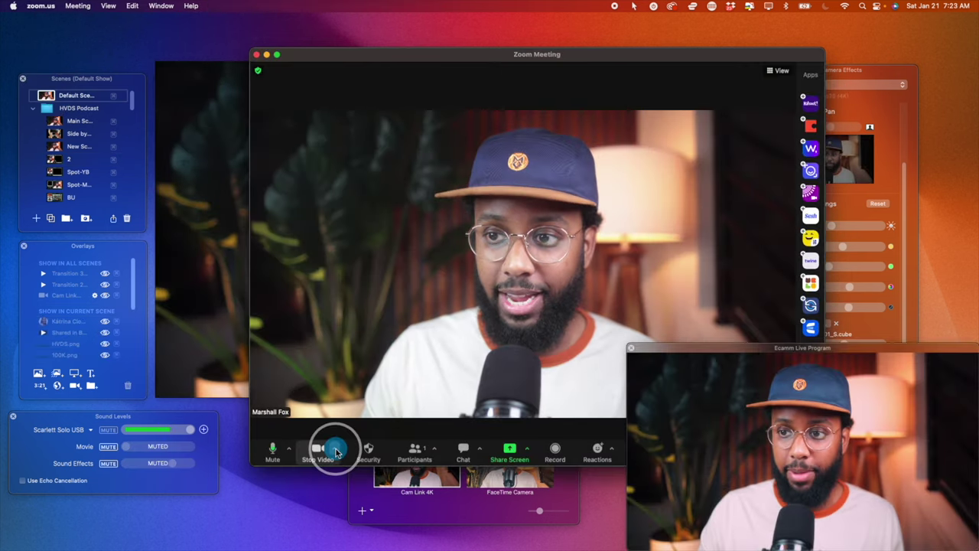
pyautogui.moveTo(713, 348); pyautogui.dragTo(148, 147)
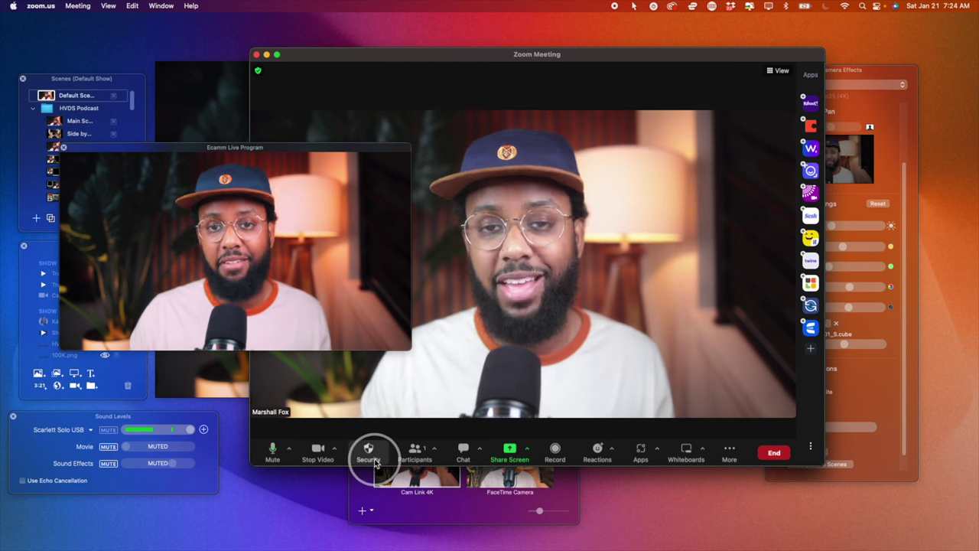
pyautogui.click(326, 344)
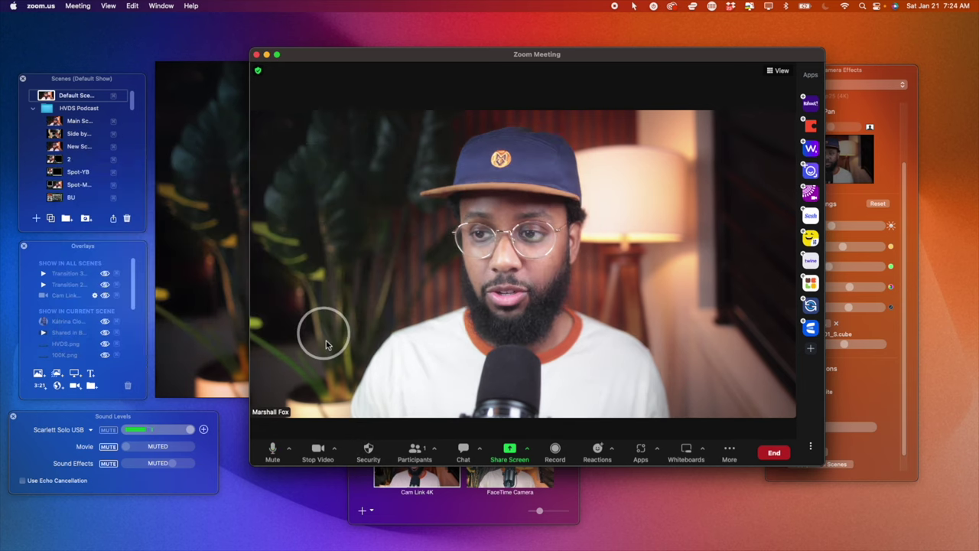
# Switch the meeting microphone to Scarlett Solo USB, then back to Ecamm Live Virtual Mic
pyautogui.click(292, 452)
pyautogui.click(291, 448)
pyautogui.click(291, 446)
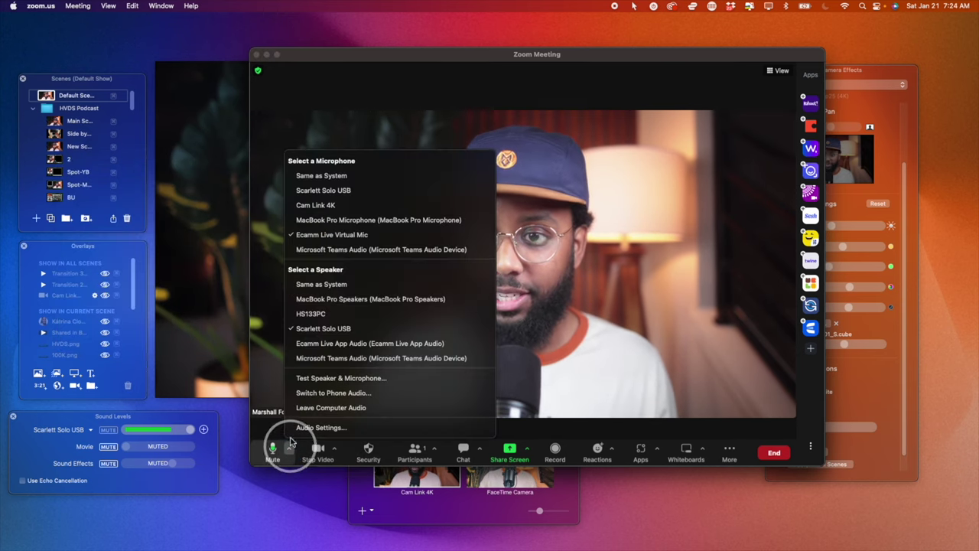
pyautogui.click(317, 193)
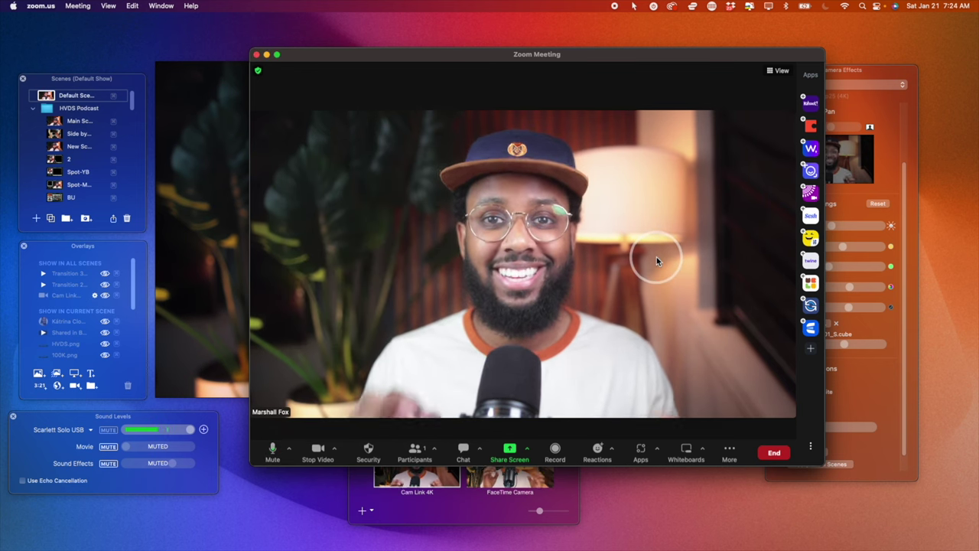
pyautogui.click(291, 451)
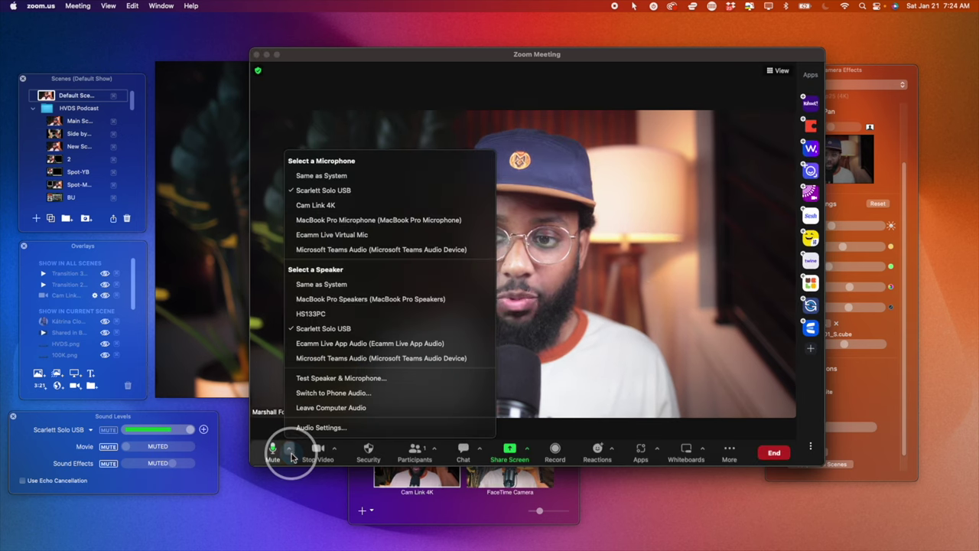
pyautogui.click(338, 234)
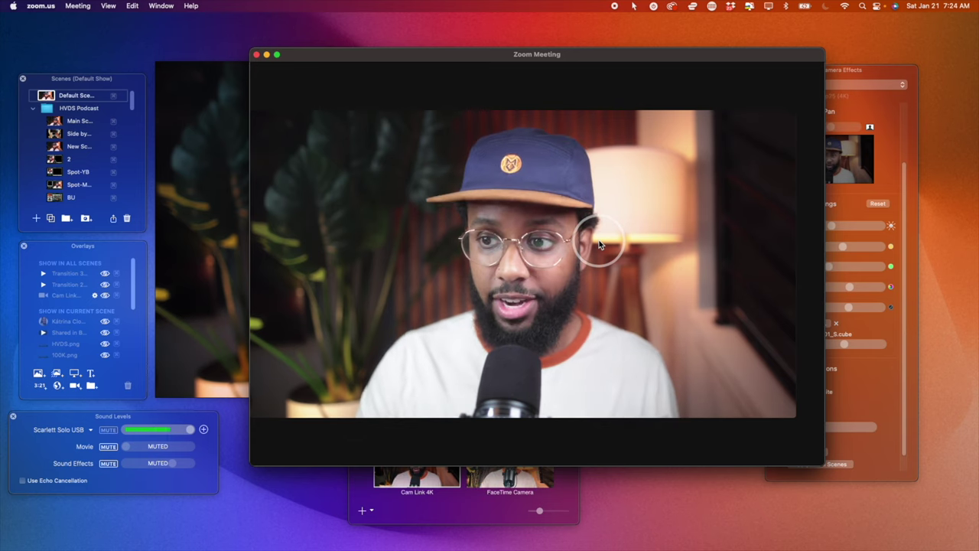
# Finish and confirm ending the Ecamm recording, dismiss the notice, and show the Record Only output choices
pyautogui.click(203, 260)
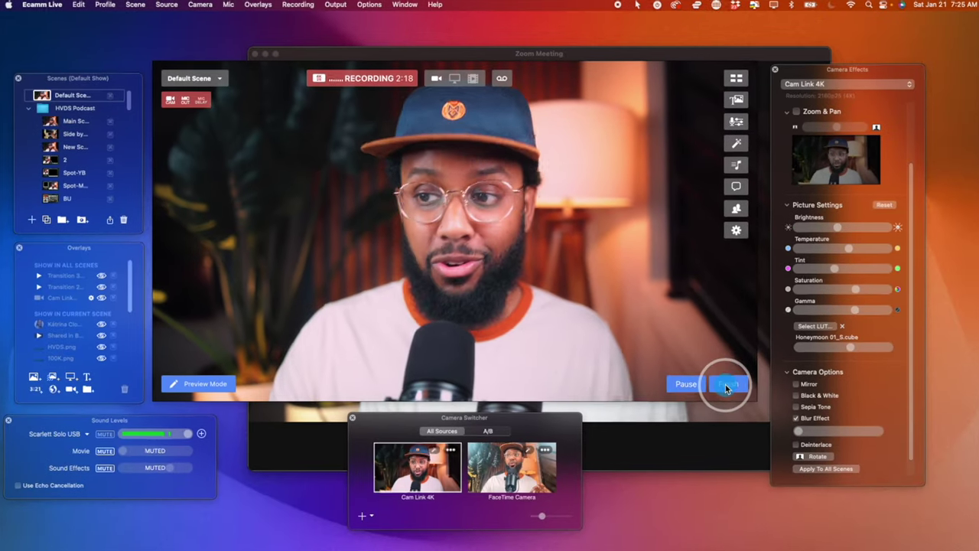
pyautogui.click(816, 450)
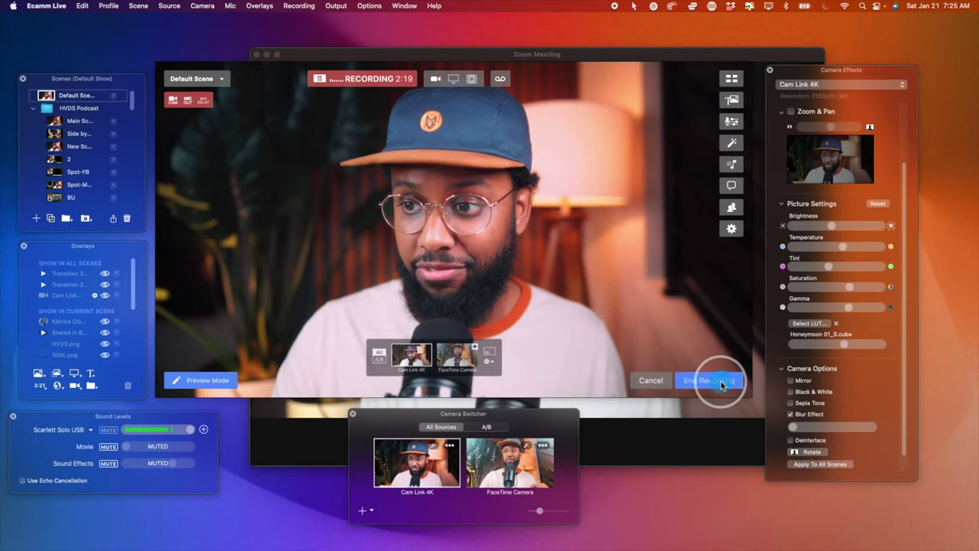
pyautogui.click(720, 381)
pyautogui.click(454, 257)
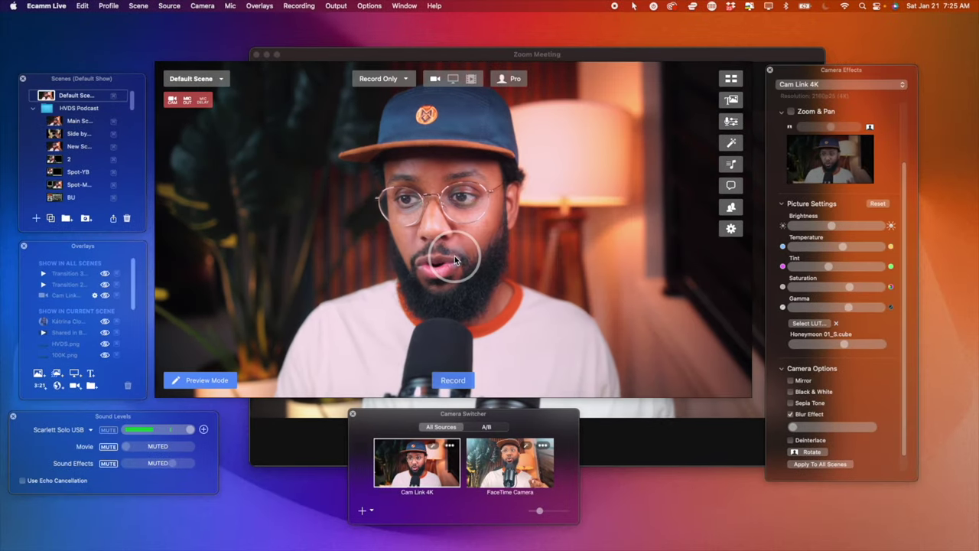
pyautogui.click(633, 419)
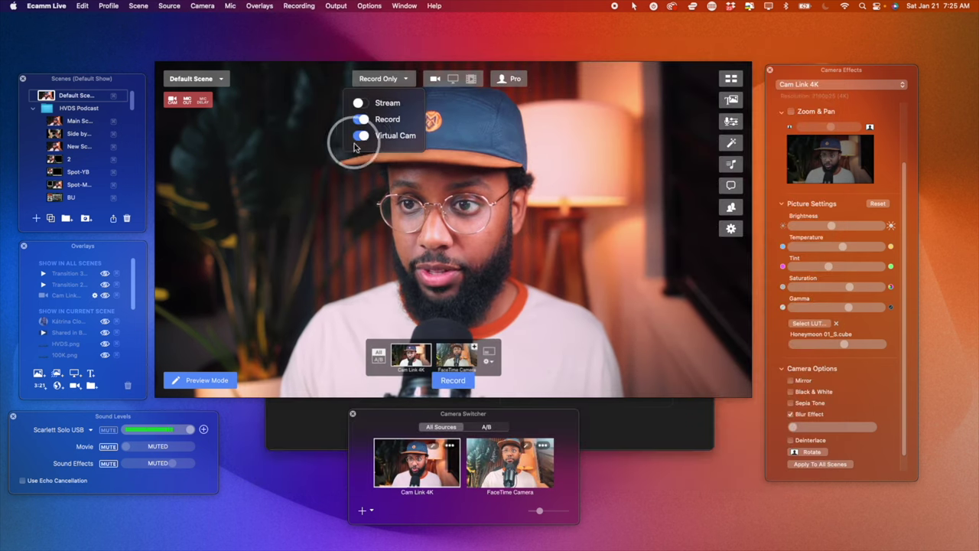
# Dismiss the Record Only menu, keeping Record and Virtual Cam outputs enabled with streaming off
pyautogui.click(580, 324)
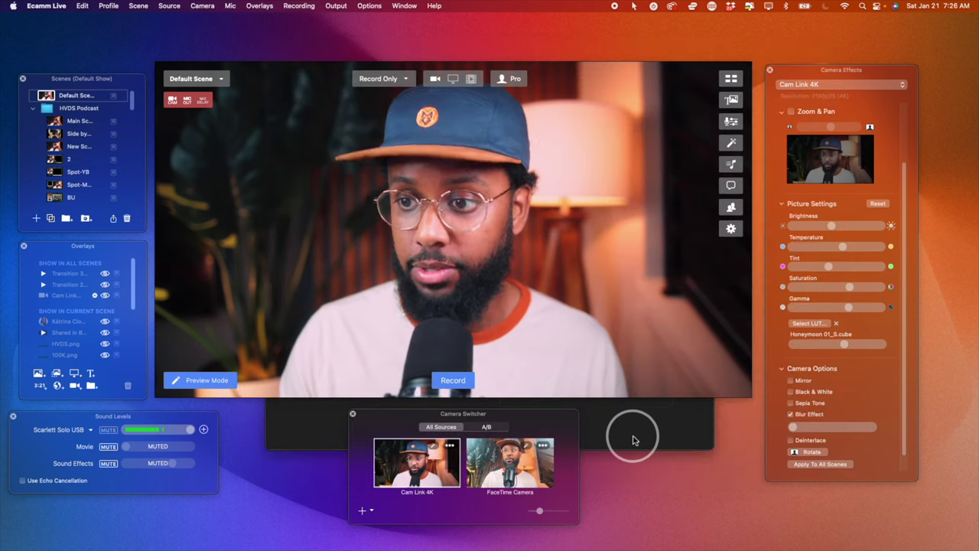